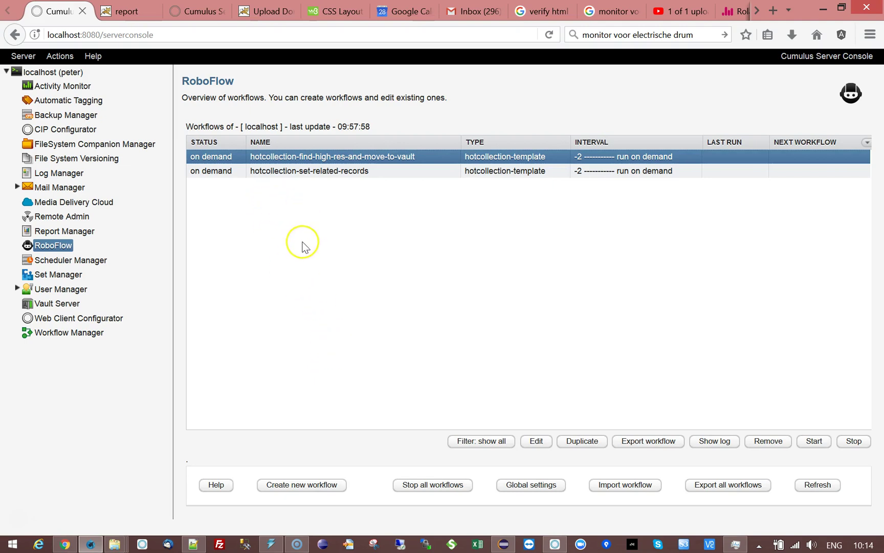
Switch to File Explorer and inspect test-no-high-res-smiley.jpg and test-smiley.jpg in the layout folder
{"action": "left_click", "coordinate": [120, 542]}
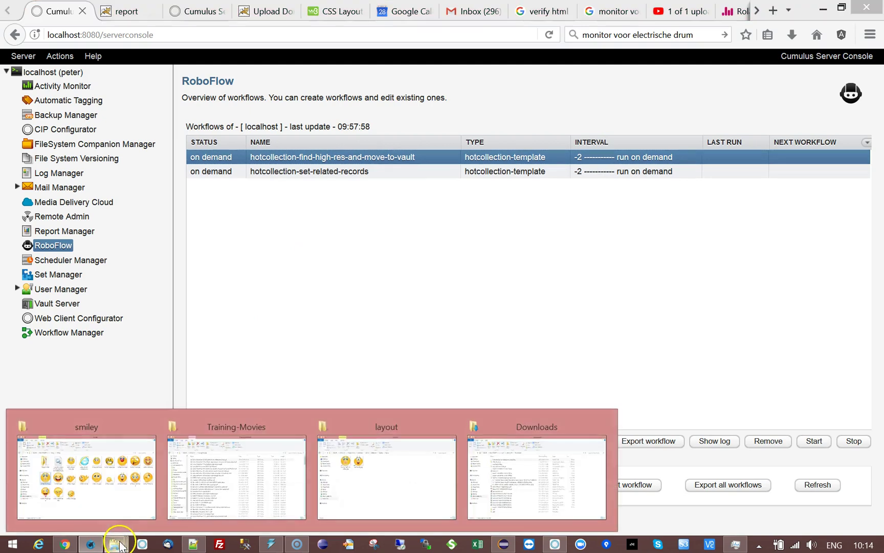
{"action": "left_click", "coordinate": [409, 490]}
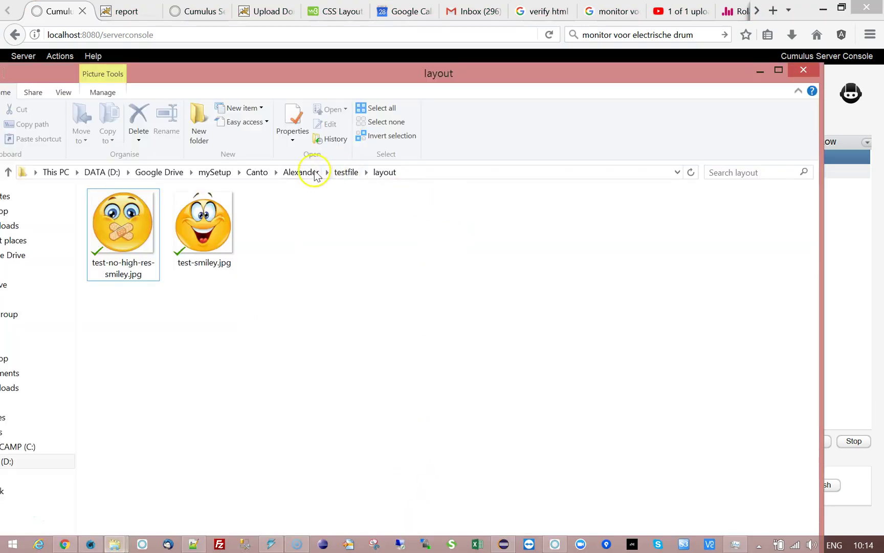
{"action": "left_click_drag", "start_coordinate": [318, 73], "coordinate": [385, 28]}
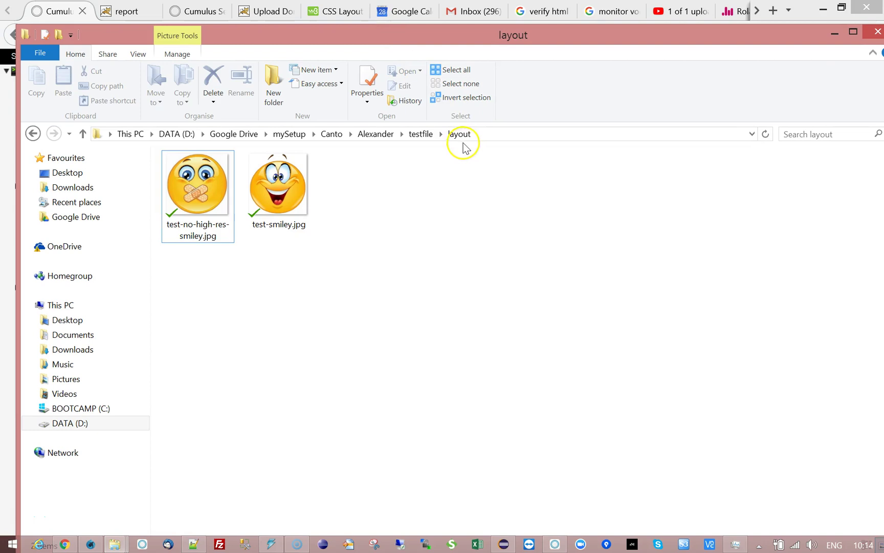
{"action": "left_click", "coordinate": [204, 195]}
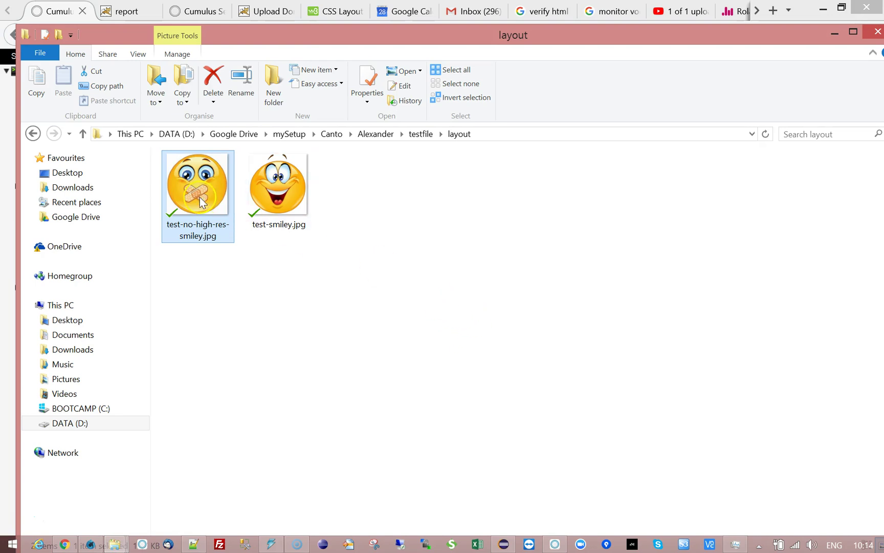
{"action": "left_click", "coordinate": [284, 194]}
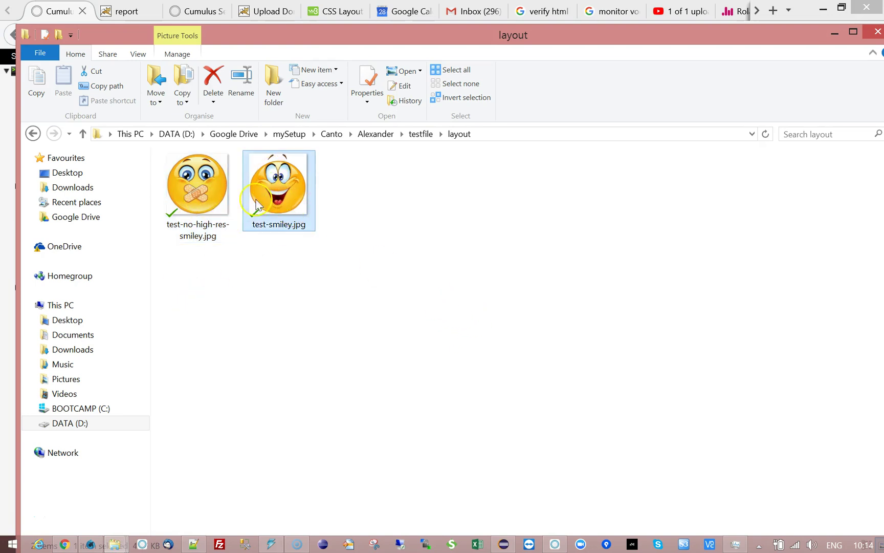
Inspect the high-res test-smiley.jpg in the parent testfile folder and put the File Explorer window away
{"action": "left_click", "coordinate": [419, 135]}
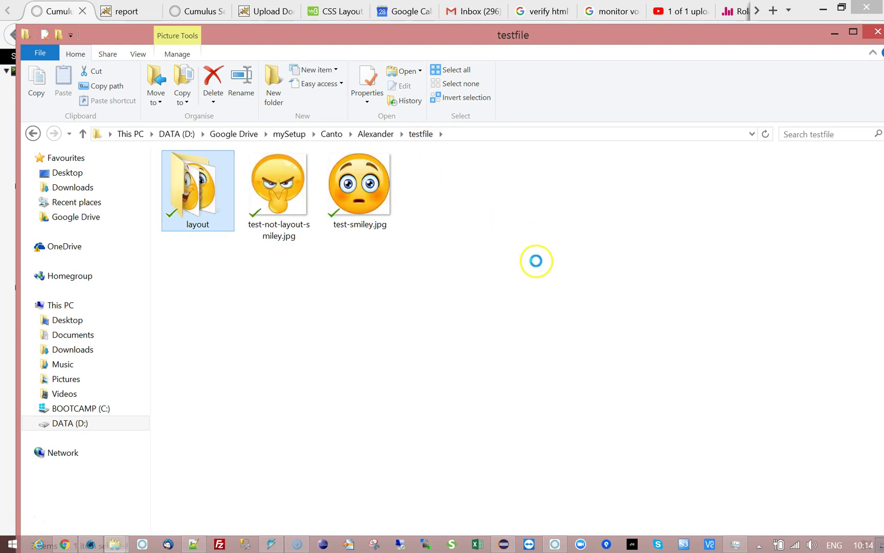
{"action": "left_click", "coordinate": [366, 189]}
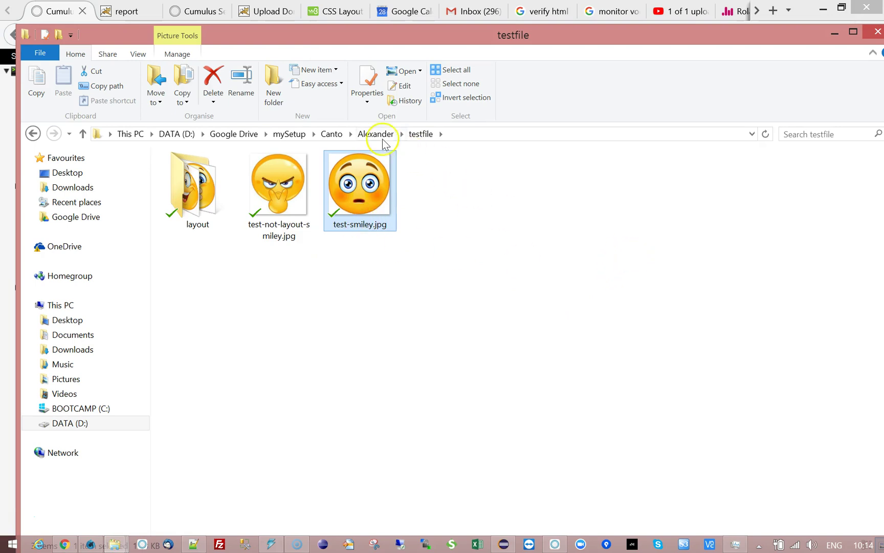
{"action": "left_click", "coordinate": [833, 32]}
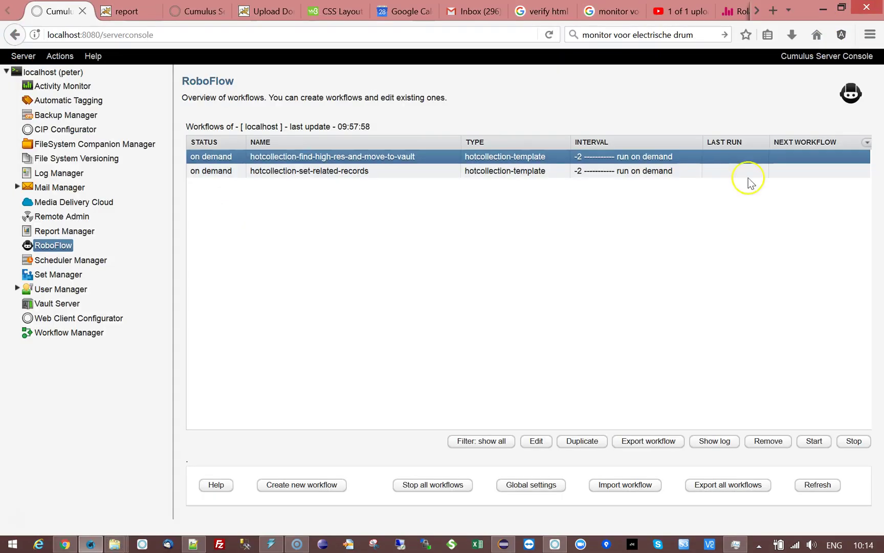
Switch to the Cumulus client and look through the test-no-high-res-smiley.jpg, test-smiley.jpg and test-not-layout-smiley.jpg records
{"action": "left_click", "coordinate": [555, 543]}
{"action": "left_click", "coordinate": [329, 211]}
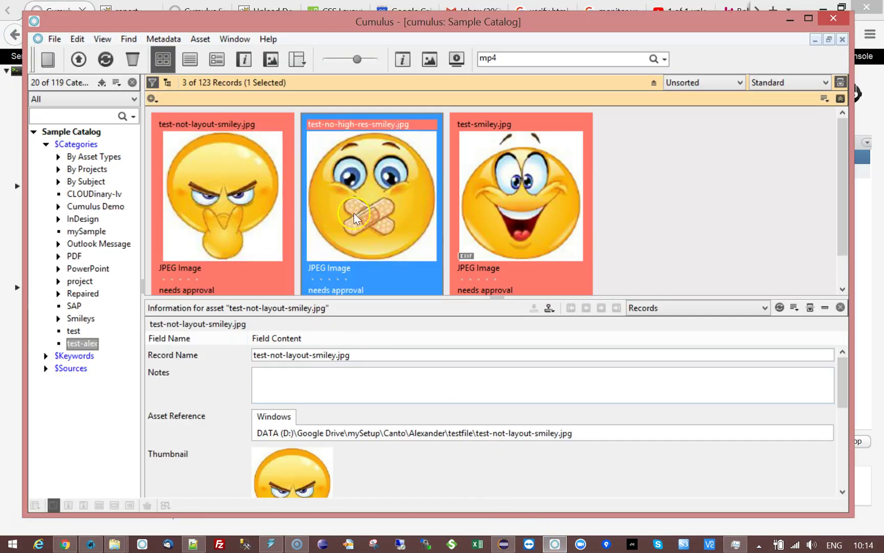
{"action": "left_click", "coordinate": [468, 212]}
{"action": "left_click", "coordinate": [282, 258]}
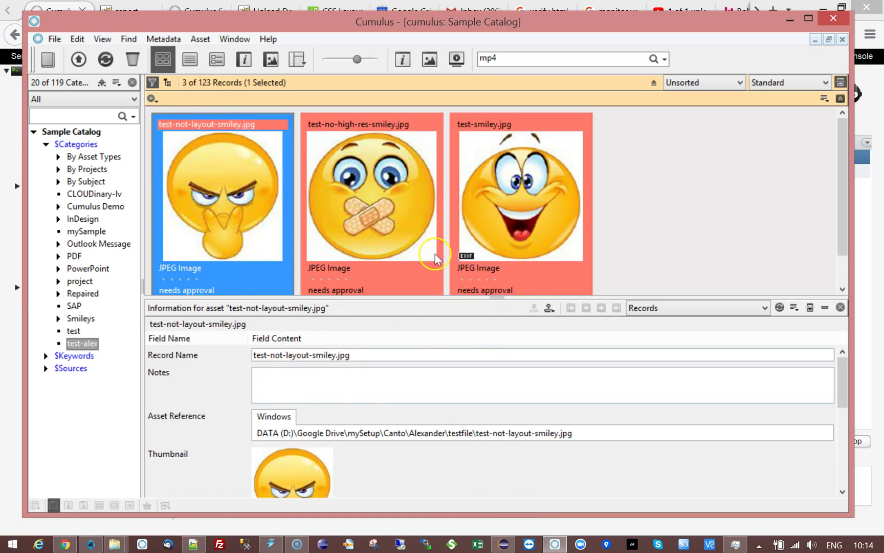
Assign the three test smiley records at the end of the Sample Catalog to the test-alex category
{"action": "left_click", "coordinate": [82, 343]}
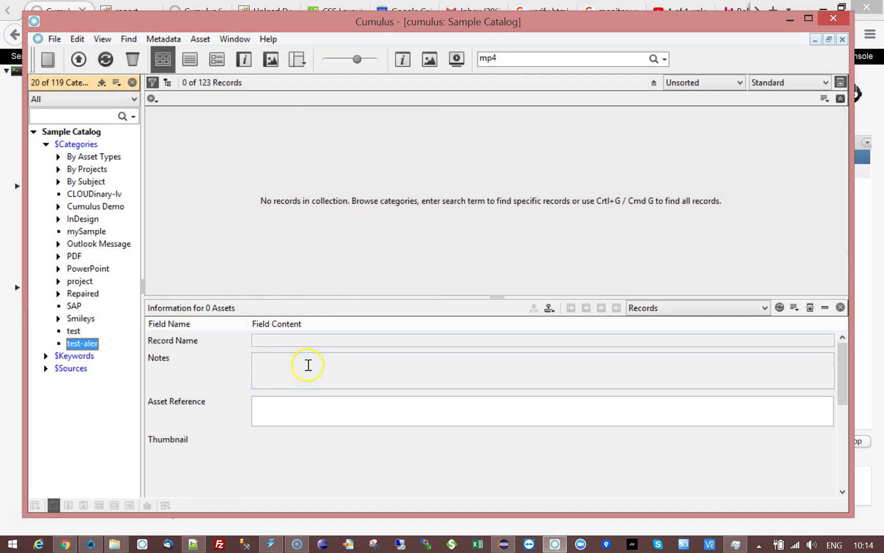
{"action": "left_click", "coordinate": [80, 131]}
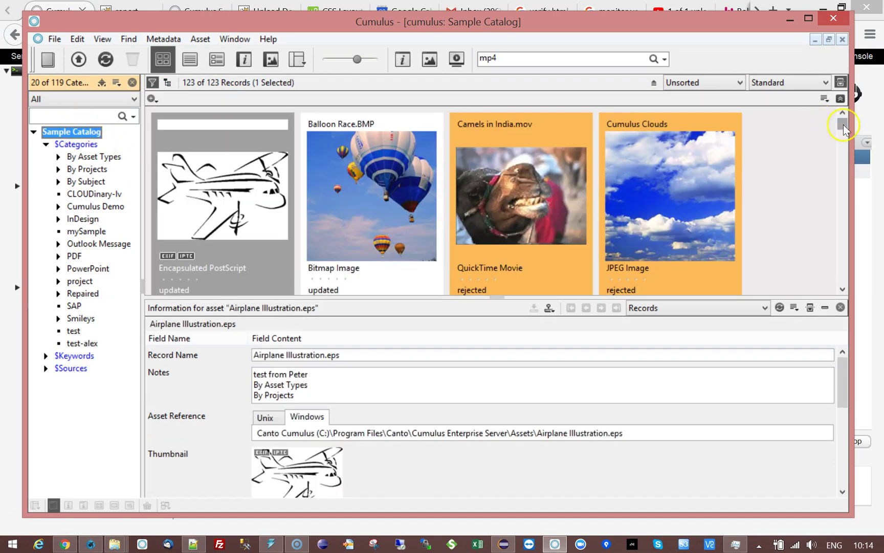
{"action": "left_click_drag", "start_coordinate": [844, 122], "coordinate": [839, 302]}
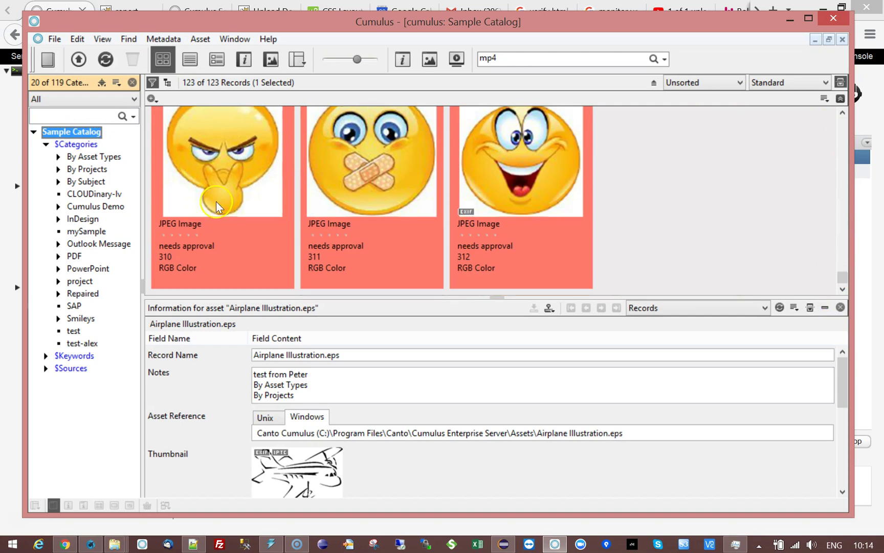
{"action": "left_click", "coordinate": [280, 195]}
{"action": "left_click", "coordinate": [333, 204], "text": "ctrl"}
{"action": "left_click", "coordinate": [539, 213], "text": "ctrl"}
{"action": "left_click_drag", "start_coordinate": [225, 155], "coordinate": [82, 345]}
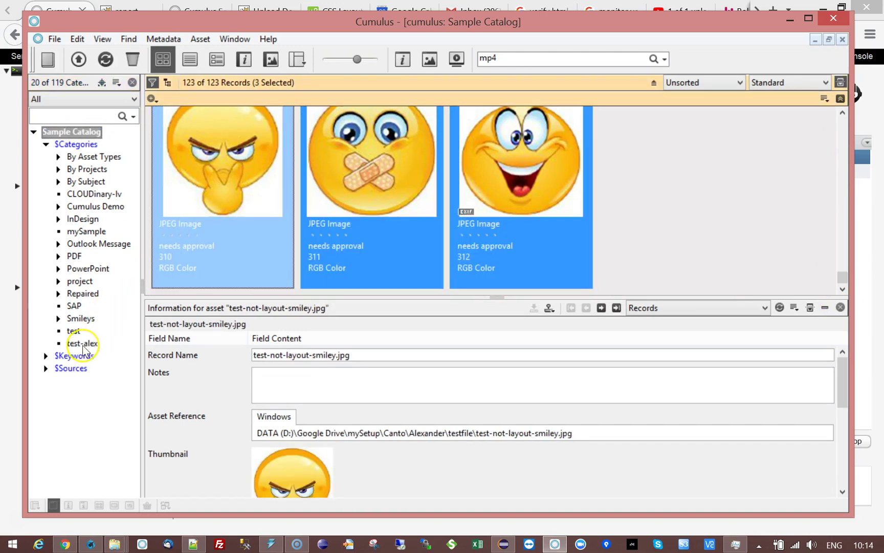
Examine the Notes and Asset Reference of each of the three smiley records, enlarging the thumbnail area
{"action": "left_click", "coordinate": [231, 208]}
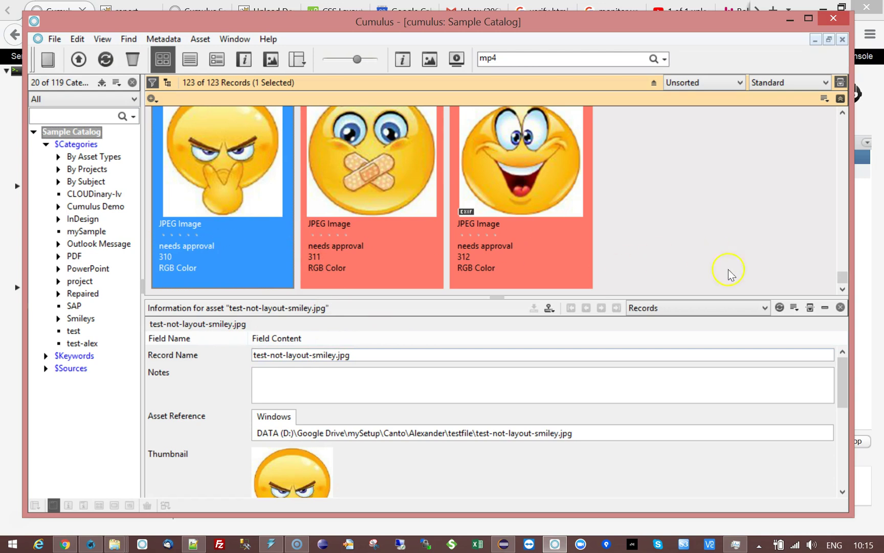
{"action": "left_click_drag", "start_coordinate": [492, 297], "coordinate": [492, 324]}
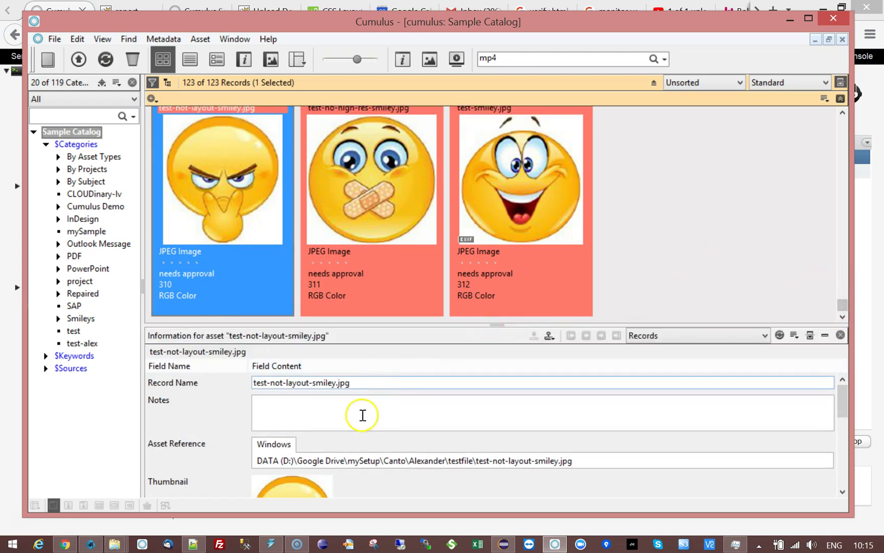
{"action": "left_click", "coordinate": [520, 190]}
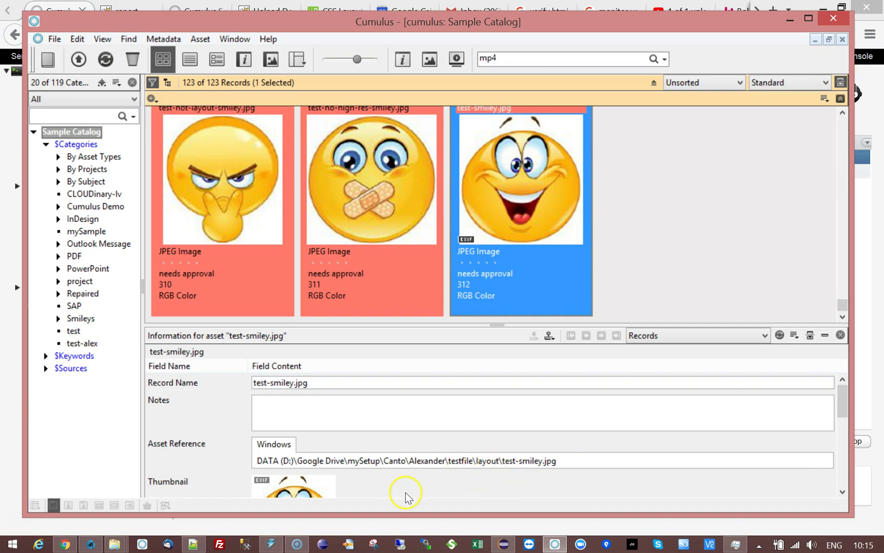
{"action": "left_click", "coordinate": [423, 258]}
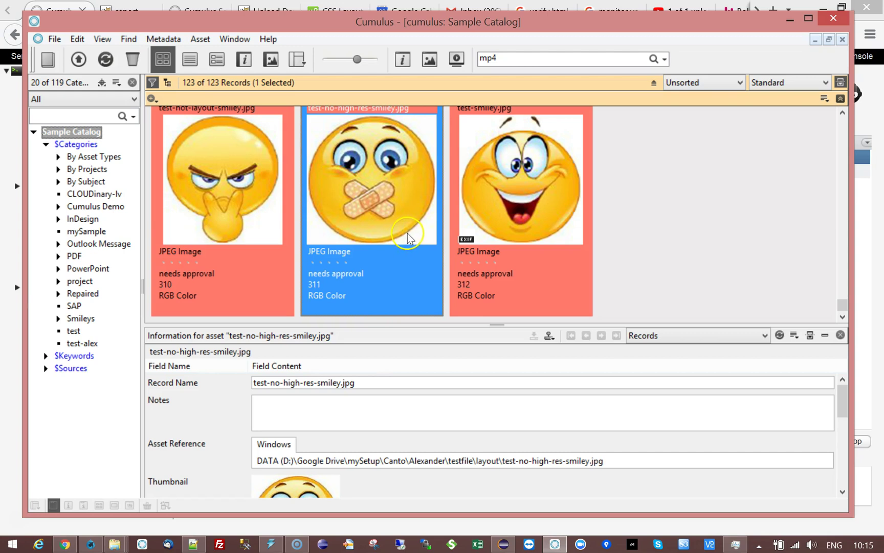
{"action": "left_click", "coordinate": [206, 173]}
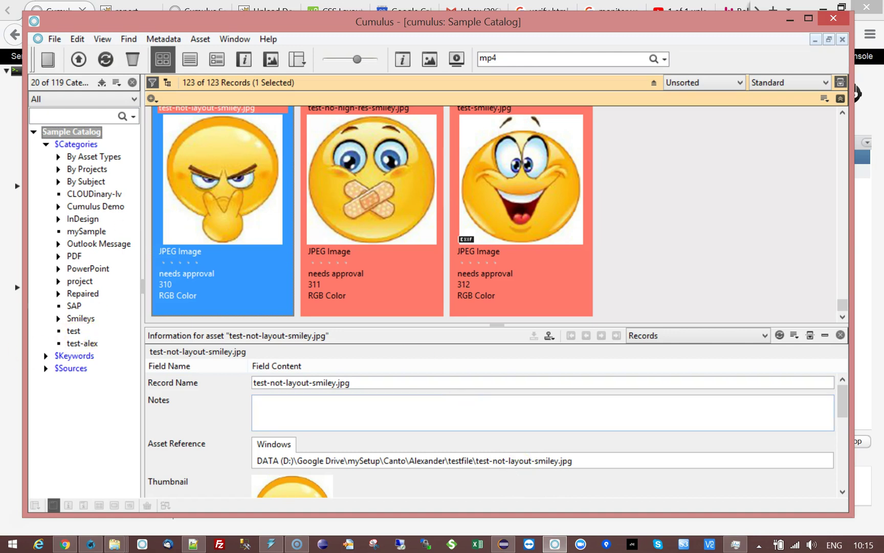
Return to the server console in the browser and start the hotcollection-find-high-res-and-move-to-vault workflow
{"action": "left_click", "coordinate": [7, 361]}
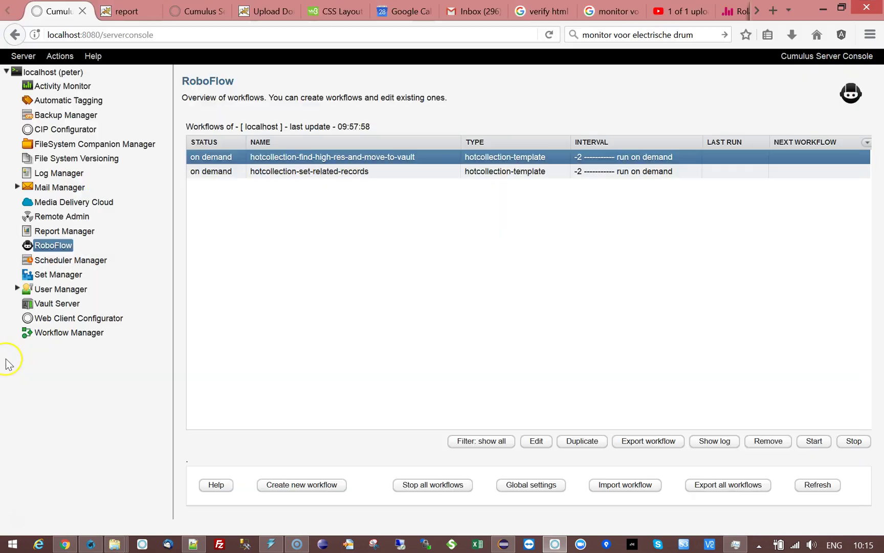
{"action": "left_click", "coordinate": [821, 441]}
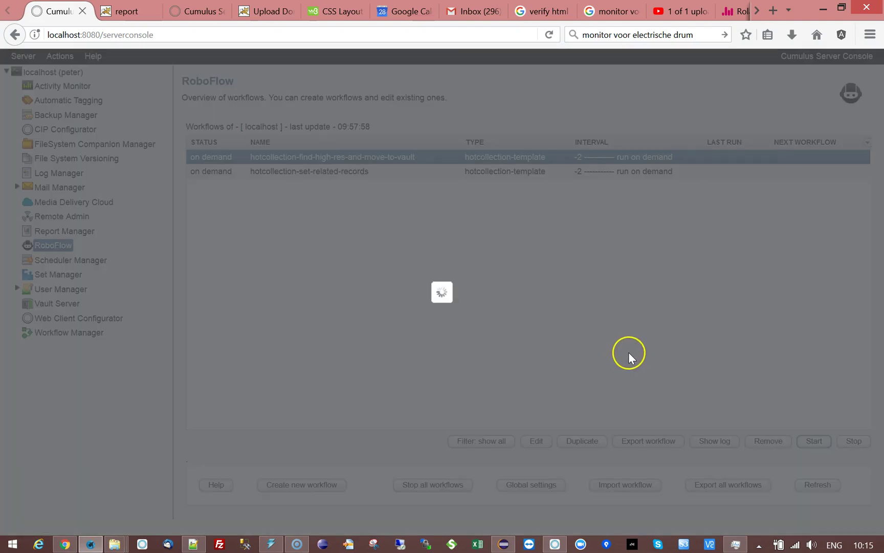
Switch to the Cumulus client and examine the Before, High-res and After paths in the Notes of test-smiley.jpg
{"action": "left_click", "coordinate": [555, 543]}
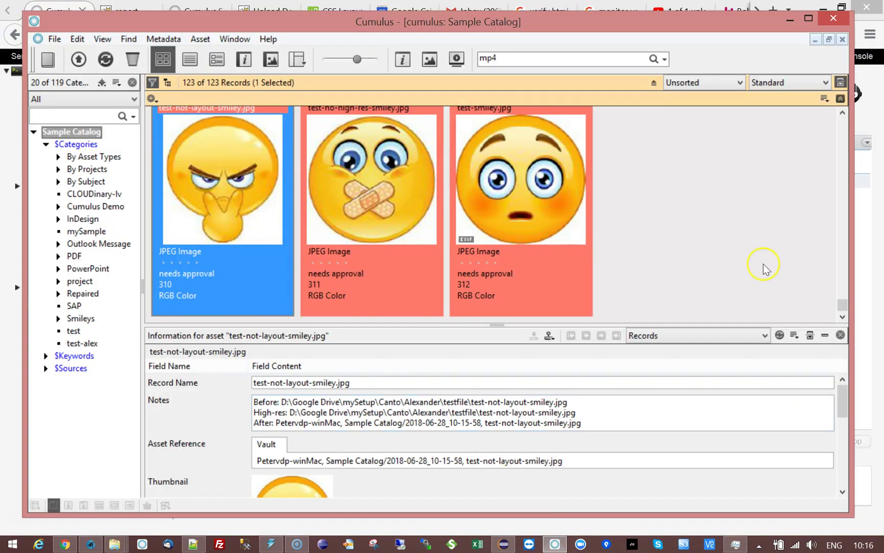
{"action": "left_click", "coordinate": [547, 200]}
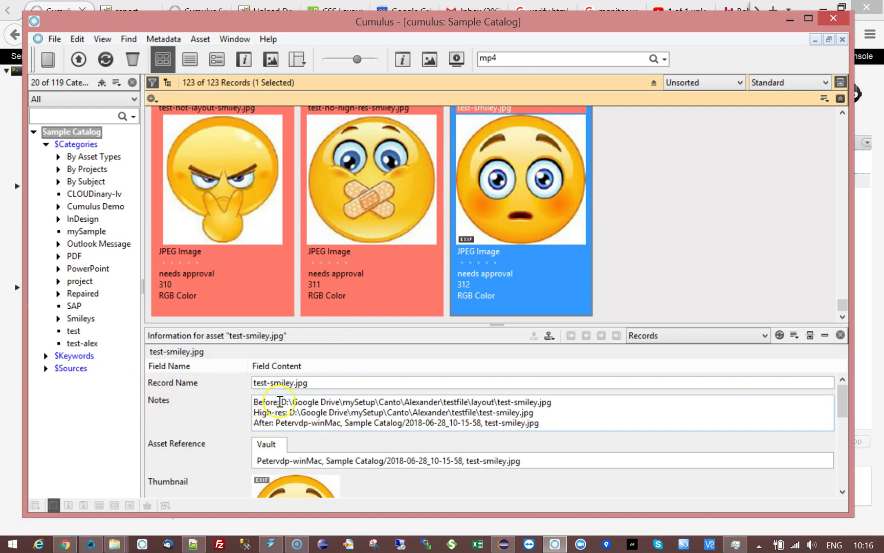
{"action": "left_click_drag", "start_coordinate": [283, 402], "coordinate": [570, 403]}
{"action": "left_click", "coordinate": [578, 404]}
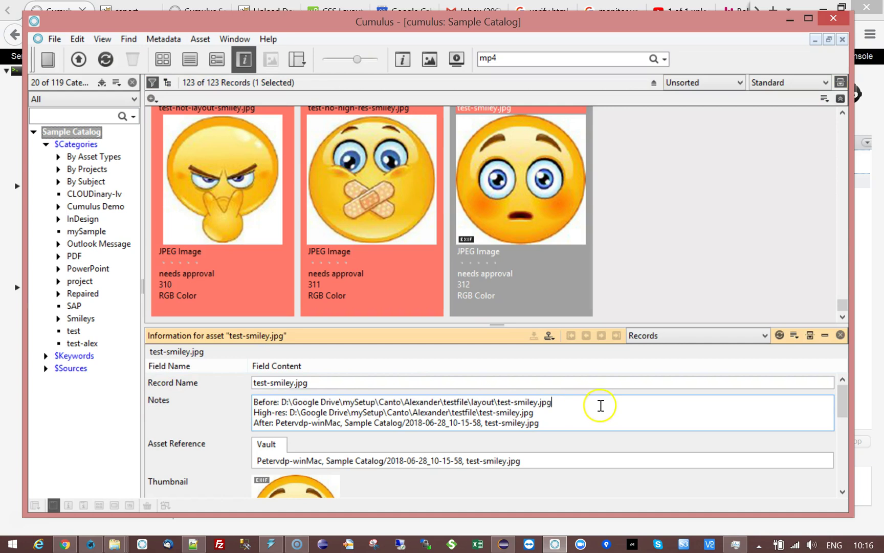
{"action": "left_click_drag", "start_coordinate": [253, 411], "coordinate": [550, 415]}
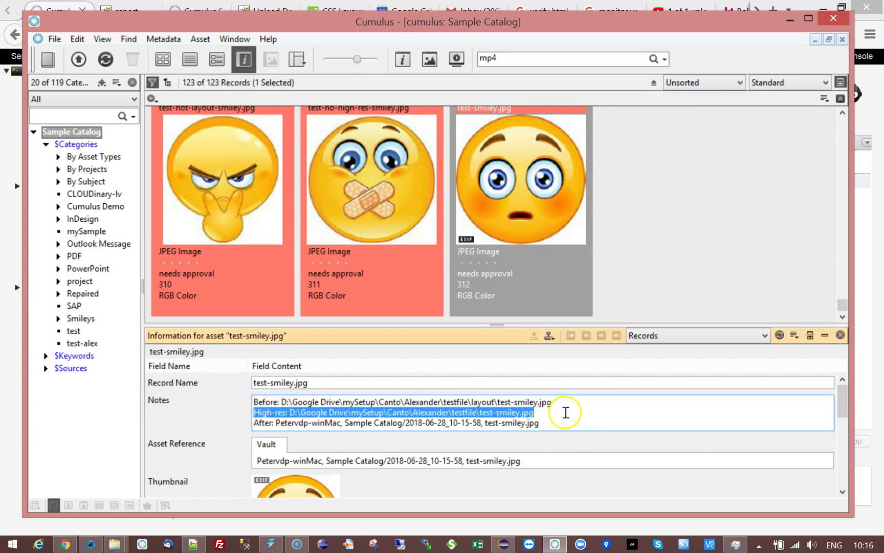
{"action": "left_click", "coordinate": [475, 412]}
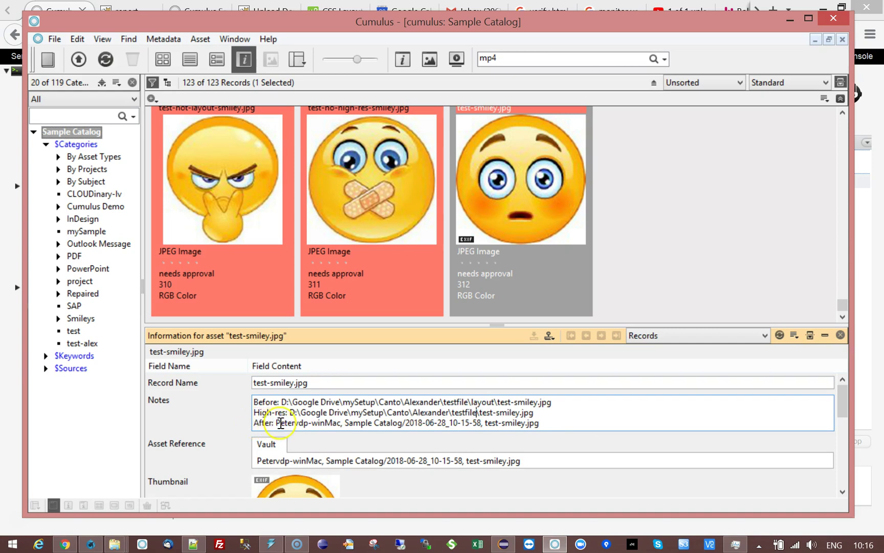
{"action": "left_click_drag", "start_coordinate": [275, 423], "coordinate": [555, 422]}
{"action": "left_click", "coordinate": [583, 420]}
Compare the layout folder in the Before and High-res paths of test-no-high-res-smiley.jpg and check its After location
{"action": "left_click", "coordinate": [385, 173]}
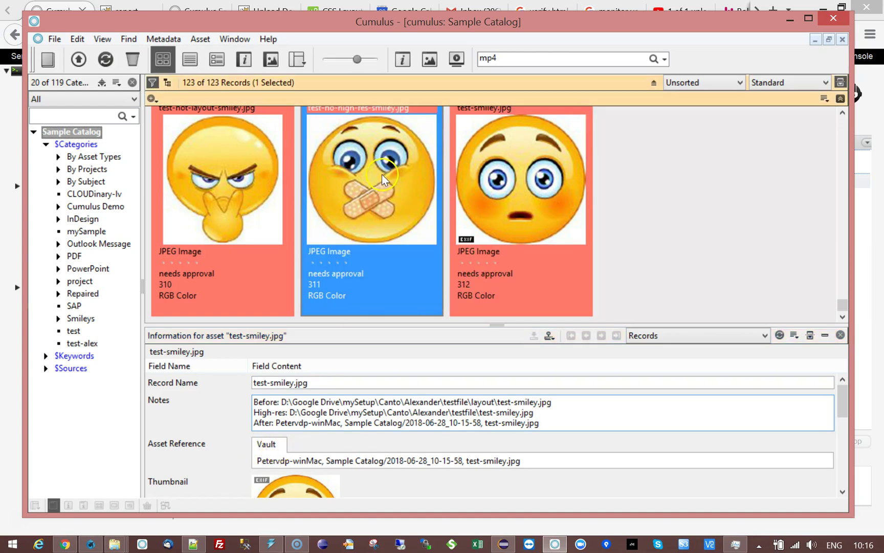
{"action": "double_click", "coordinate": [481, 402]}
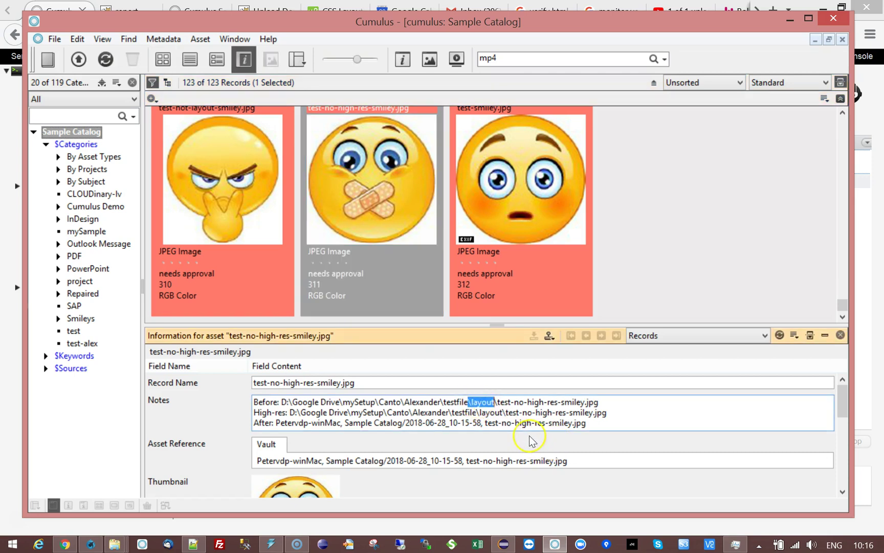
{"action": "double_click", "coordinate": [485, 412]}
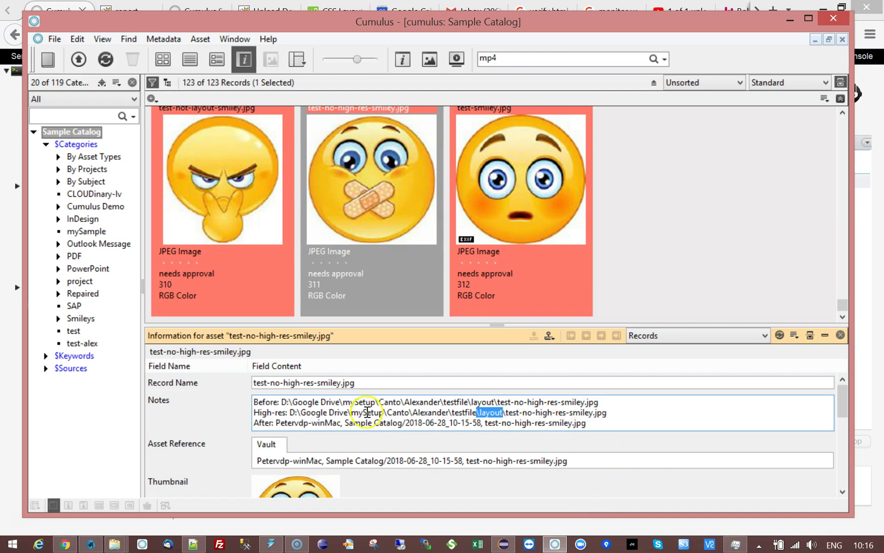
{"action": "left_click_drag", "start_coordinate": [253, 423], "coordinate": [592, 425]}
{"action": "left_click", "coordinate": [614, 421]}
Examine the High-res path and the full Notes text of the test-not-layout-smiley.jpg record
{"action": "left_click", "coordinate": [271, 241]}
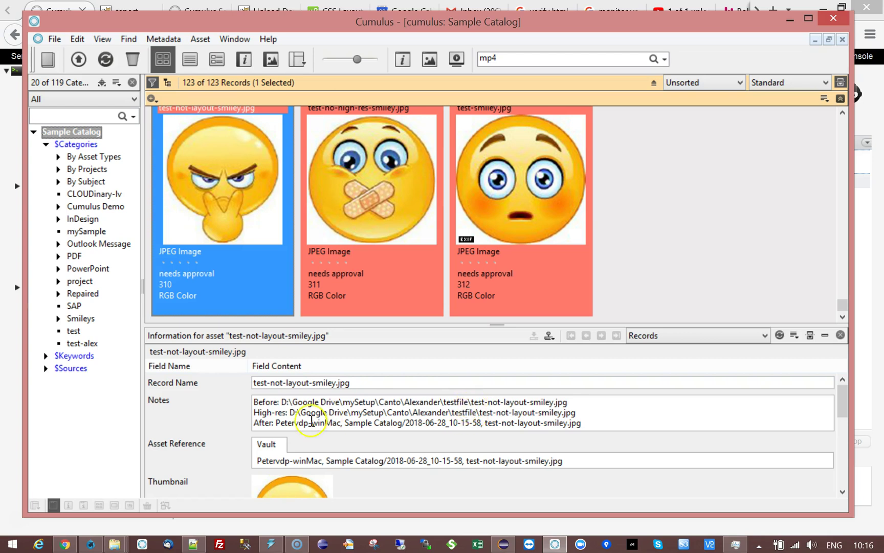
{"action": "left_click_drag", "start_coordinate": [288, 413], "coordinate": [553, 417]}
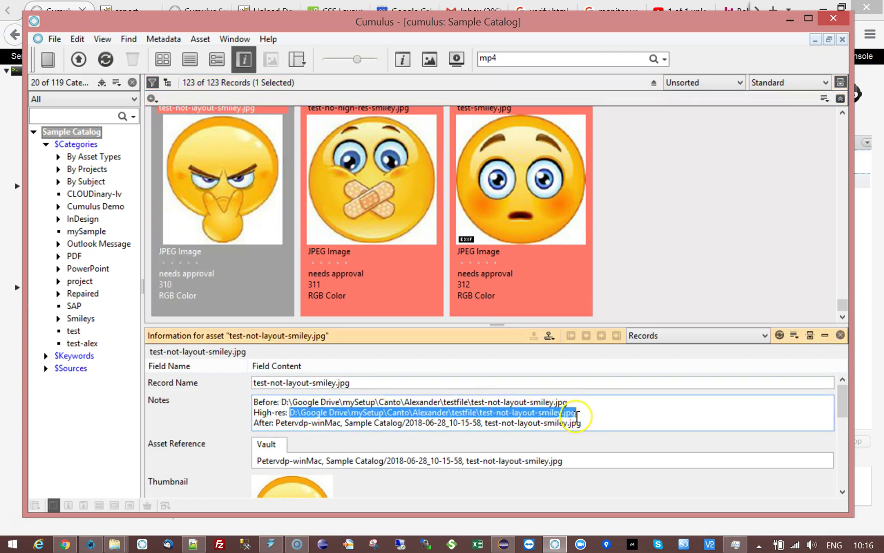
{"action": "left_click", "coordinate": [614, 412]}
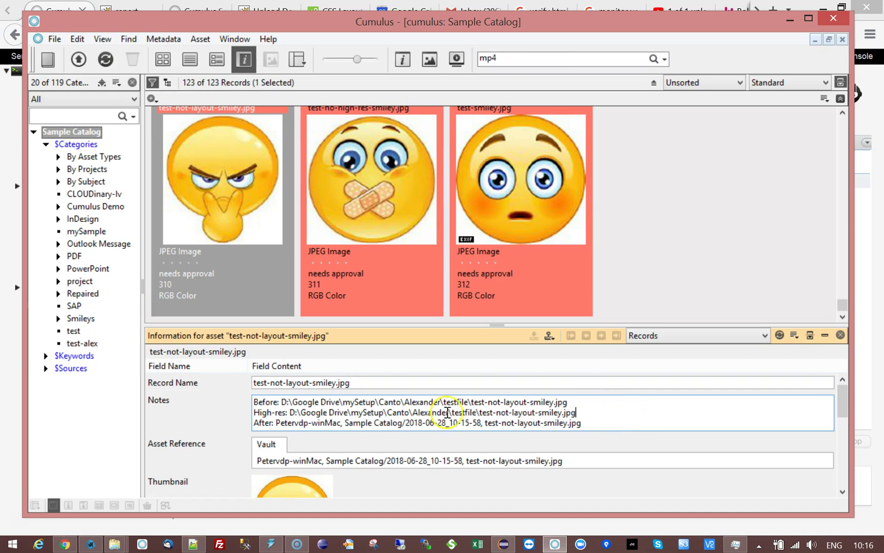
{"action": "key", "text": "ctrl+a"}
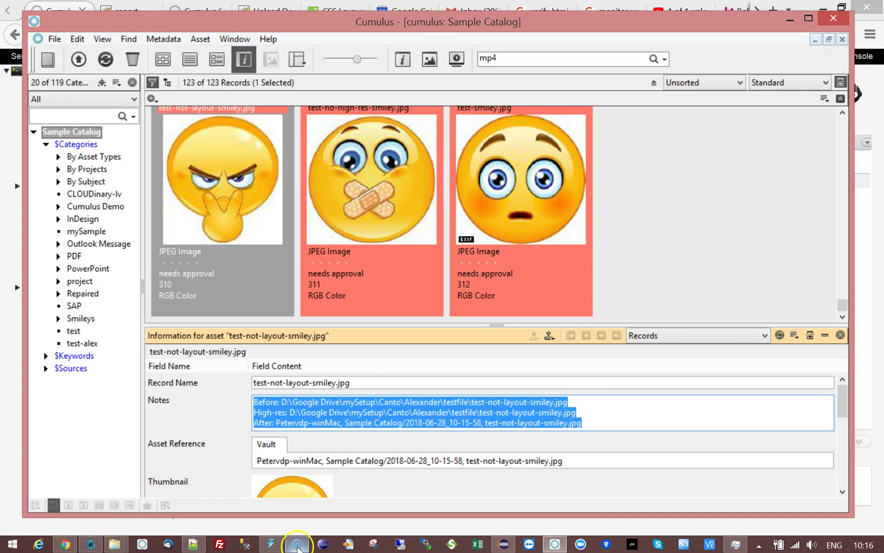
Switch to the server console in the browser and refresh the RoboFlow workflow overview
{"action": "left_click", "coordinate": [92, 545]}
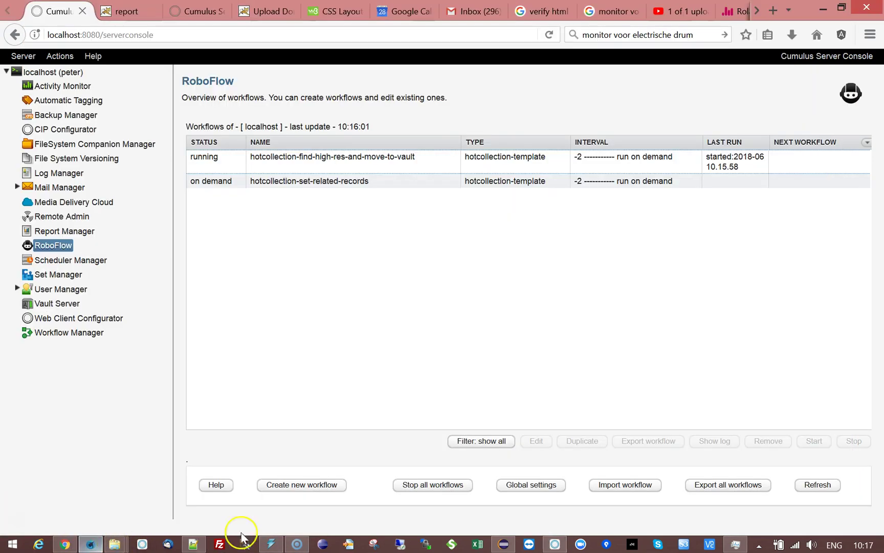
{"action": "left_click", "coordinate": [370, 165]}
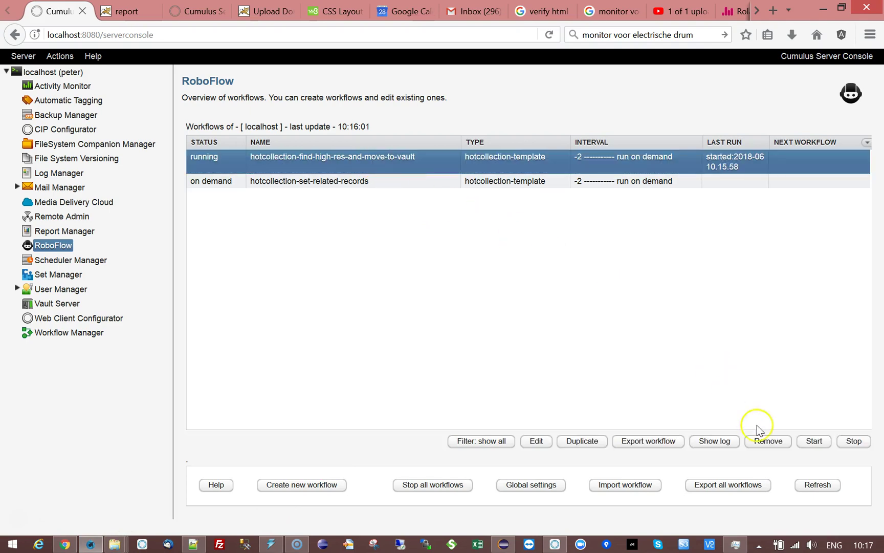
{"action": "left_click", "coordinate": [818, 485]}
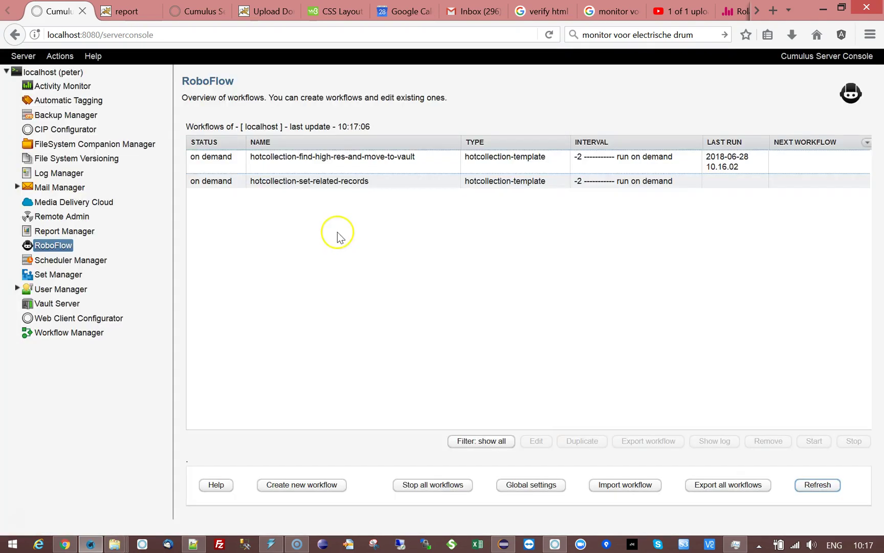
Open the hotcollection-find-high-res-and-move-to-vault settings and examine the Cumulus query, Part Of Path To Find and Part Of Path To Replace By parameters
{"action": "double_click", "coordinate": [281, 157]}
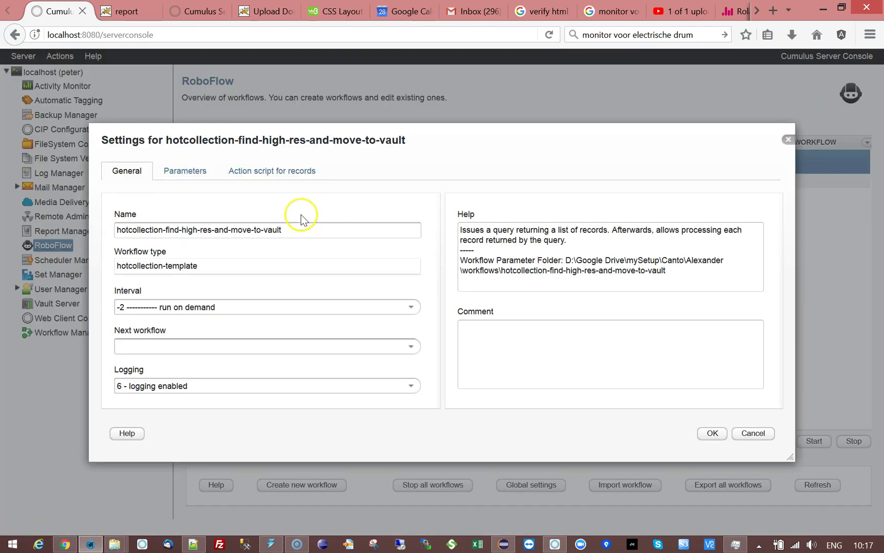
{"action": "left_click", "coordinate": [188, 172]}
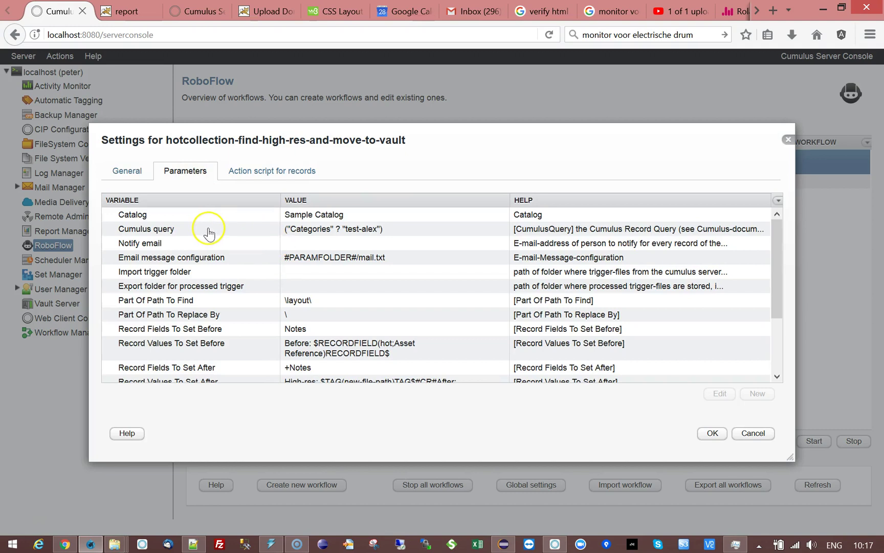
{"action": "left_click", "coordinate": [236, 229]}
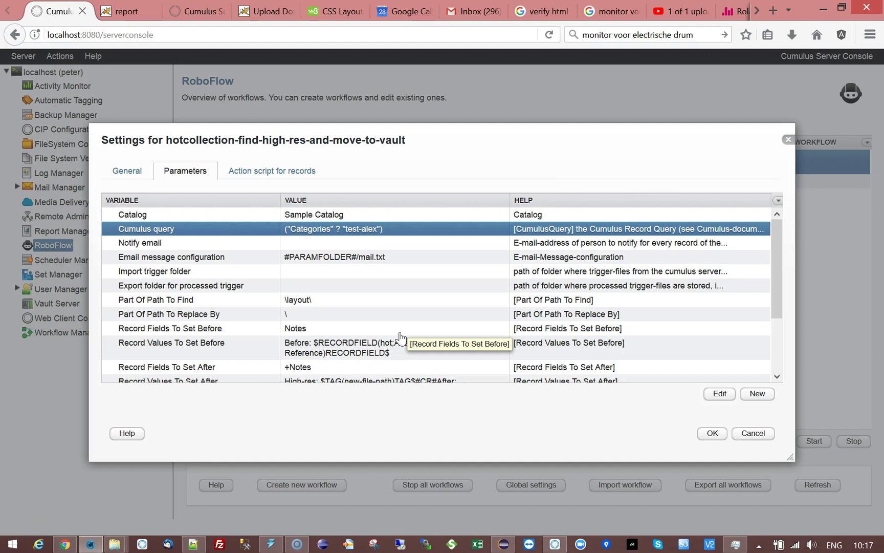
{"action": "left_click", "coordinate": [127, 305]}
{"action": "double_click", "coordinate": [128, 307]}
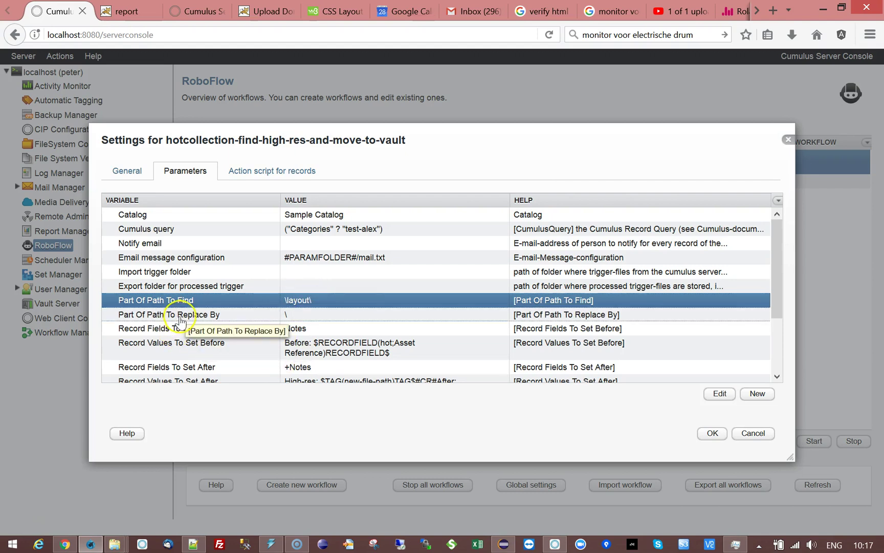
{"action": "left_click", "coordinate": [275, 319]}
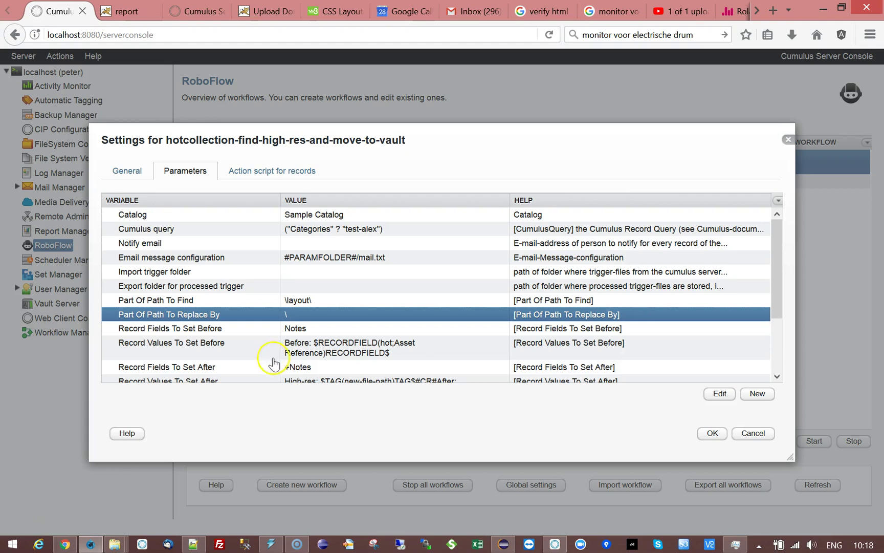
Try appending #TAB#Status to the Record Fields To Set Before parameter, and discard the edit
{"action": "left_click_drag", "start_coordinate": [776, 249], "coordinate": [778, 296]}
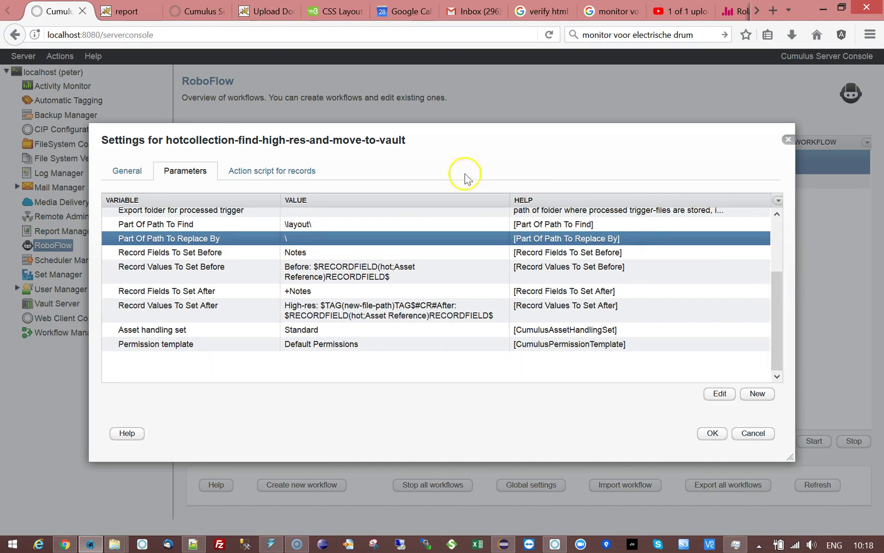
{"action": "left_click_drag", "start_coordinate": [306, 140], "coordinate": [257, 101]}
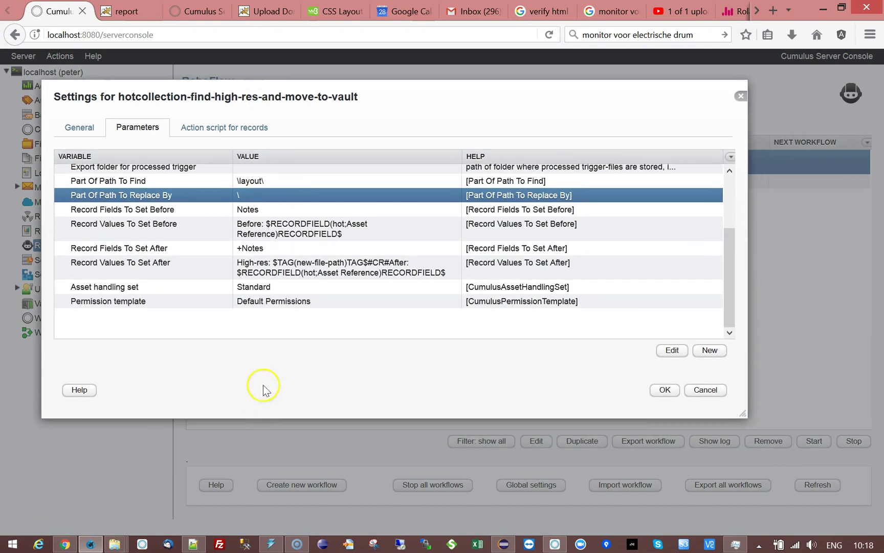
{"action": "left_click", "coordinate": [250, 210]}
{"action": "double_click", "coordinate": [255, 209]}
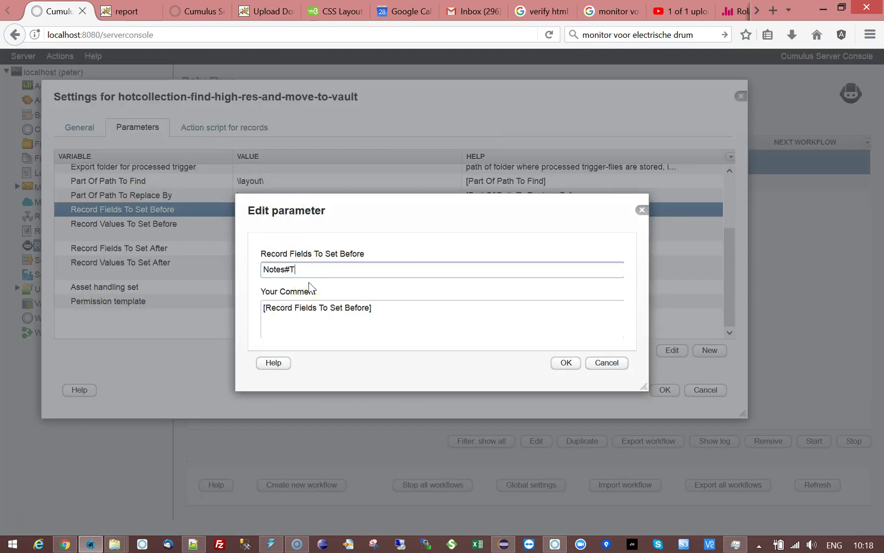
{"action": "type", "text": "#TAB#Status"}
{"action": "left_click_drag", "start_coordinate": [294, 270], "coordinate": [400, 285]}
{"action": "key", "text": "BackSpace"}
{"action": "key", "text": "BackSpace"}
{"action": "key", "text": "BackSpace"}
{"action": "left_click", "coordinate": [608, 363]}
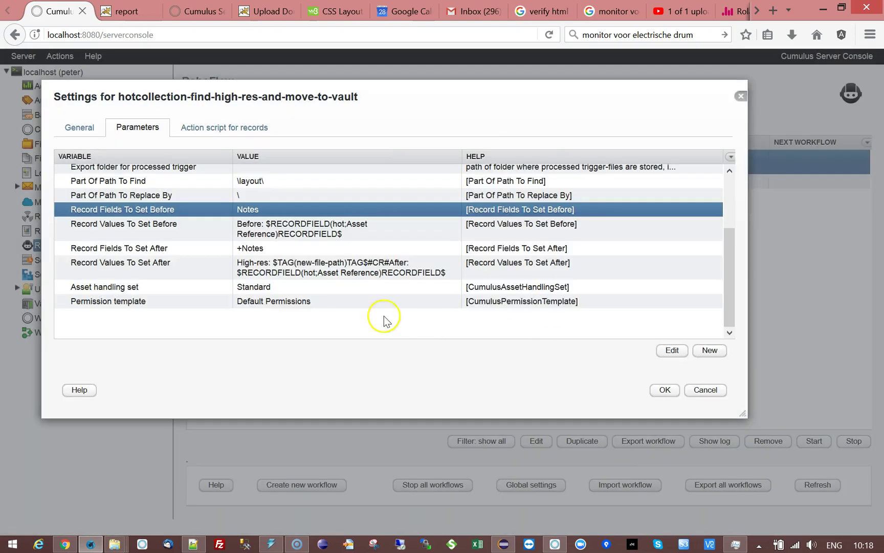
Try appending a #TAB# separator to the Record Values To Set Before parameter, and remove it again
{"action": "left_click", "coordinate": [255, 236]}
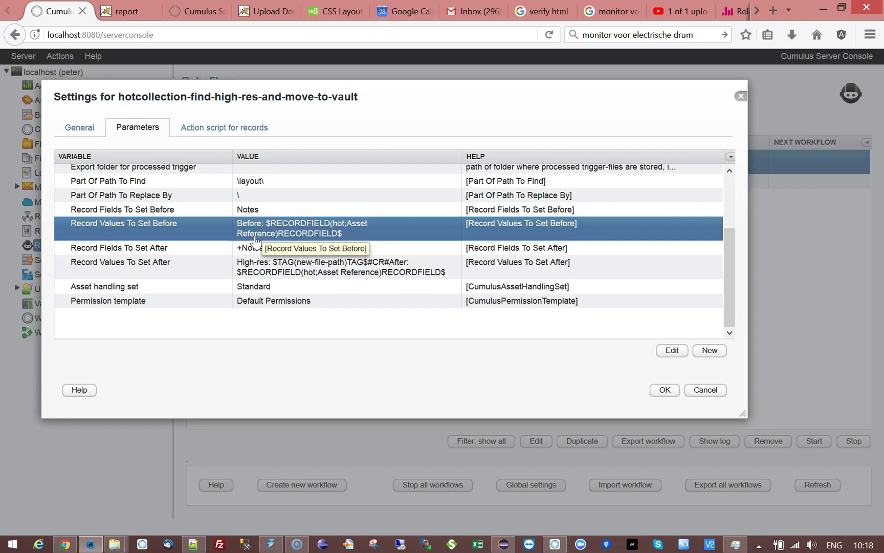
{"action": "double_click", "coordinate": [333, 237]}
{"action": "left_click", "coordinate": [538, 274]}
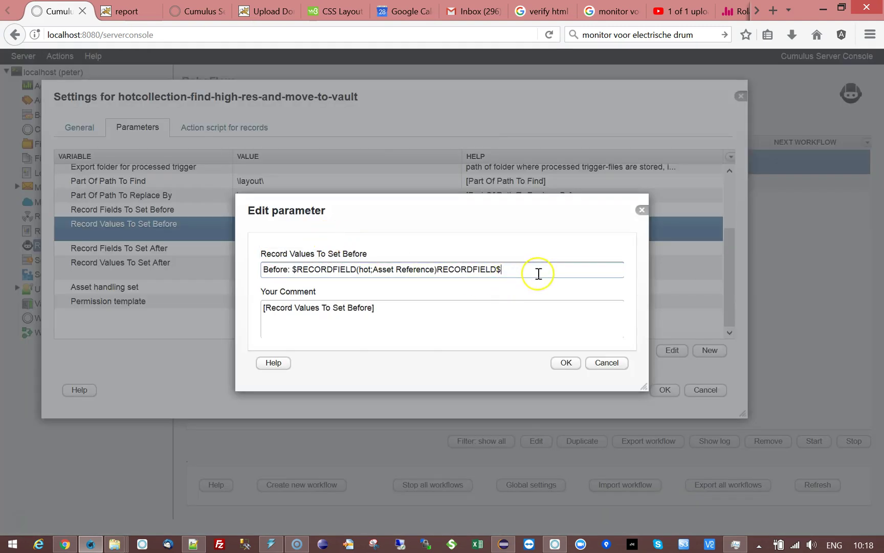
{"action": "type", "text": "#TAB#"}
{"action": "key", "text": "BackSpace"}
{"action": "key", "text": "BackSpace"}
{"action": "key", "text": "BackSpace"}
{"action": "key", "text": "BackSpace"}
{"action": "key", "text": "BackSpace"}
{"action": "left_click", "coordinate": [628, 270]}
{"action": "left_click", "coordinate": [565, 362]}
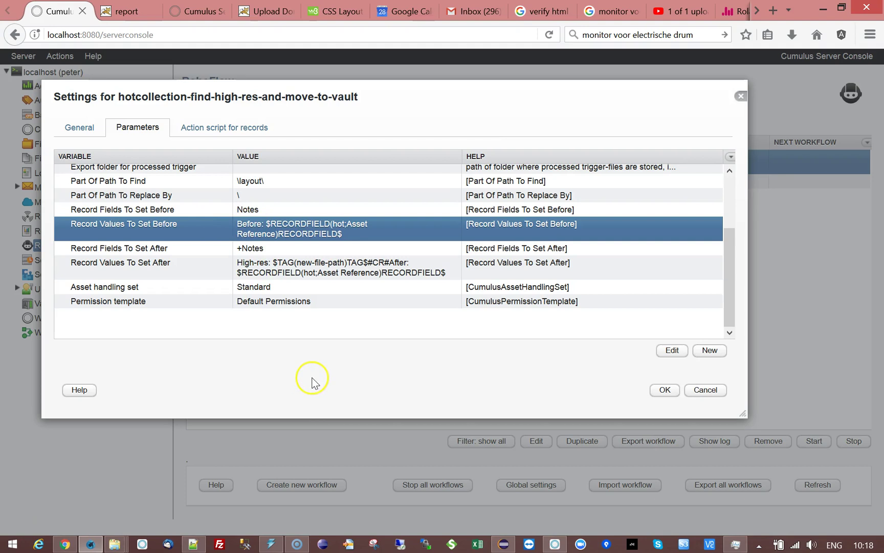
Examine the Record Fields To Set After and Record Values To Set After parameters, comparing them with Record Fields To Set Before
{"action": "left_click", "coordinate": [82, 247]}
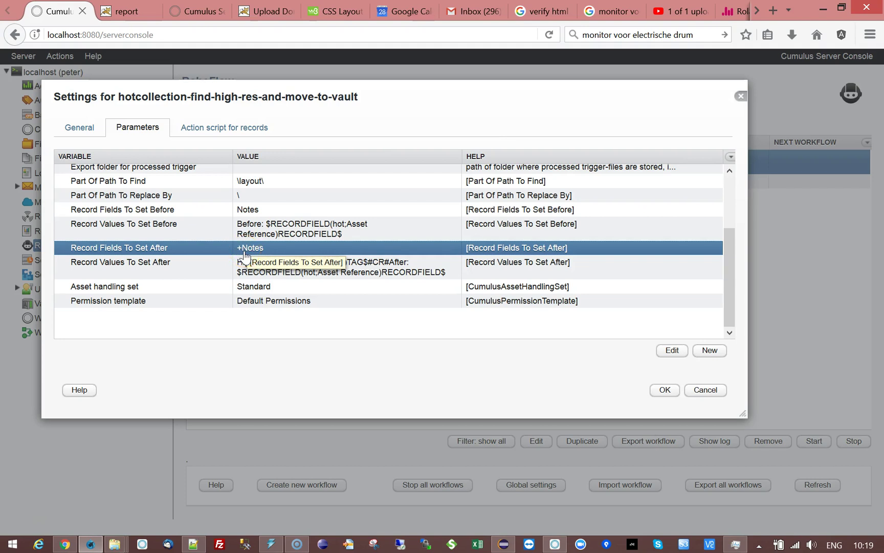
{"action": "left_click", "coordinate": [359, 270]}
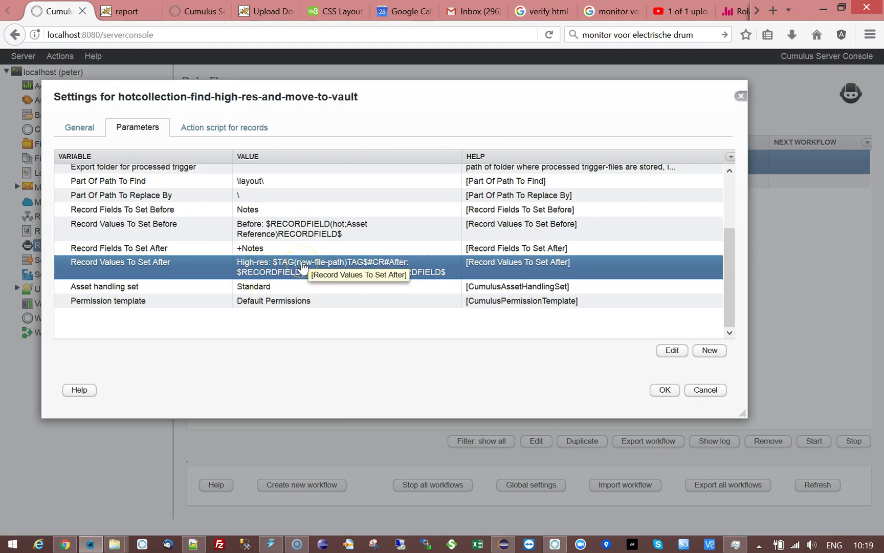
{"action": "left_click", "coordinate": [289, 271]}
{"action": "left_click", "coordinate": [309, 262]}
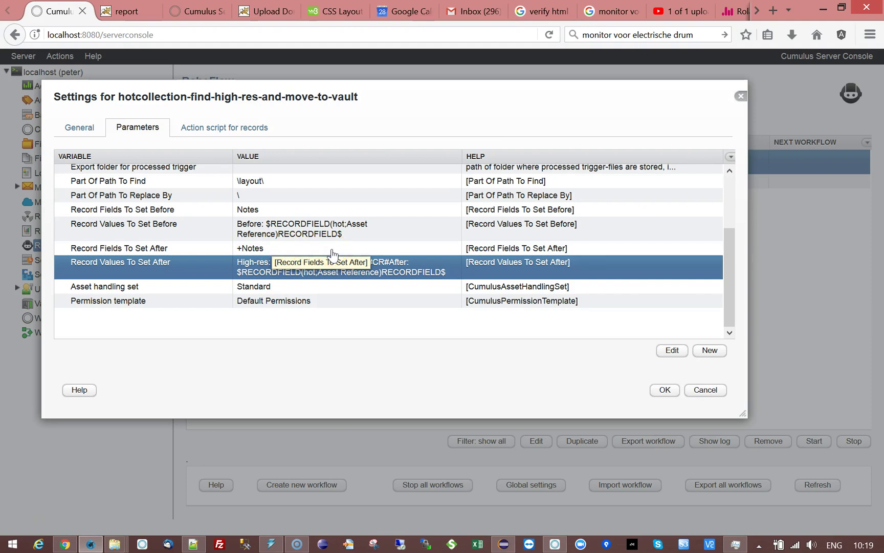
{"action": "left_click", "coordinate": [263, 209]}
{"action": "left_click", "coordinate": [261, 248]}
{"action": "left_click", "coordinate": [264, 267]}
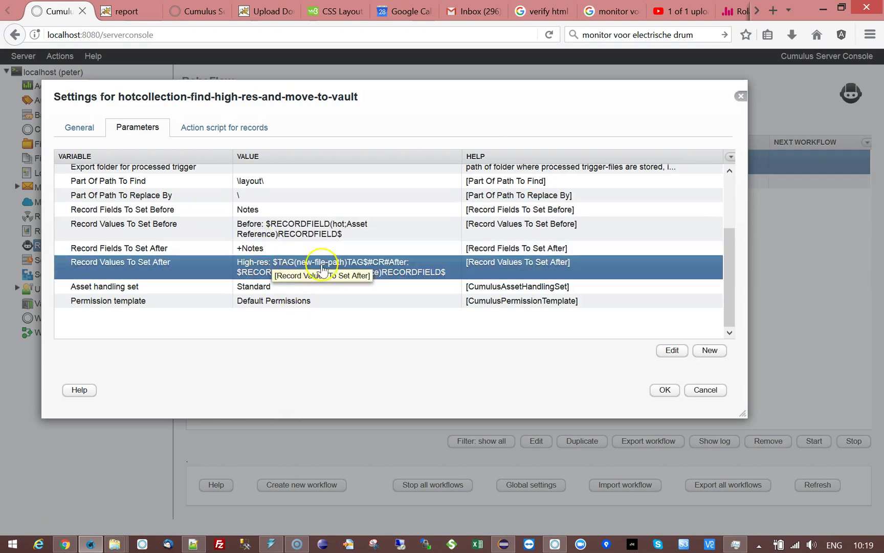
{"action": "left_click", "coordinate": [450, 276]}
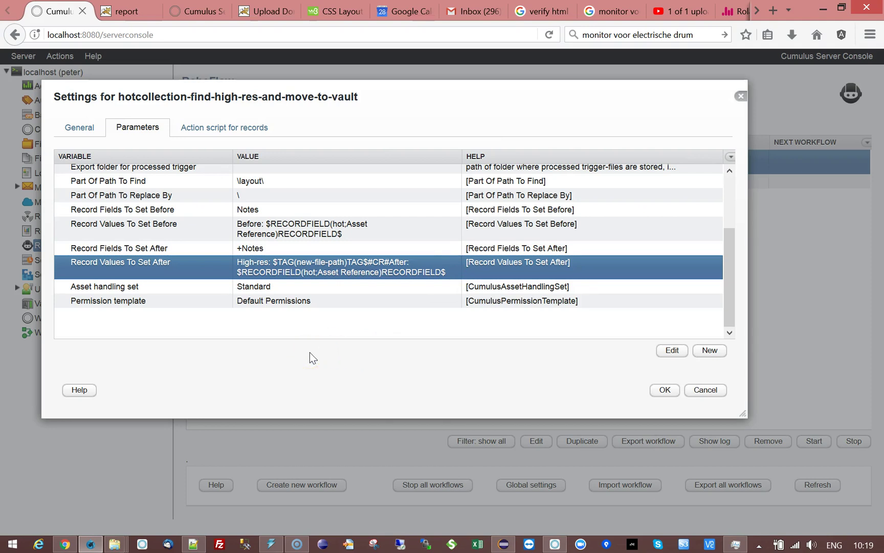
Check the Asset handling set parameter and review Record Values To Set After again
{"action": "left_click", "coordinate": [198, 288]}
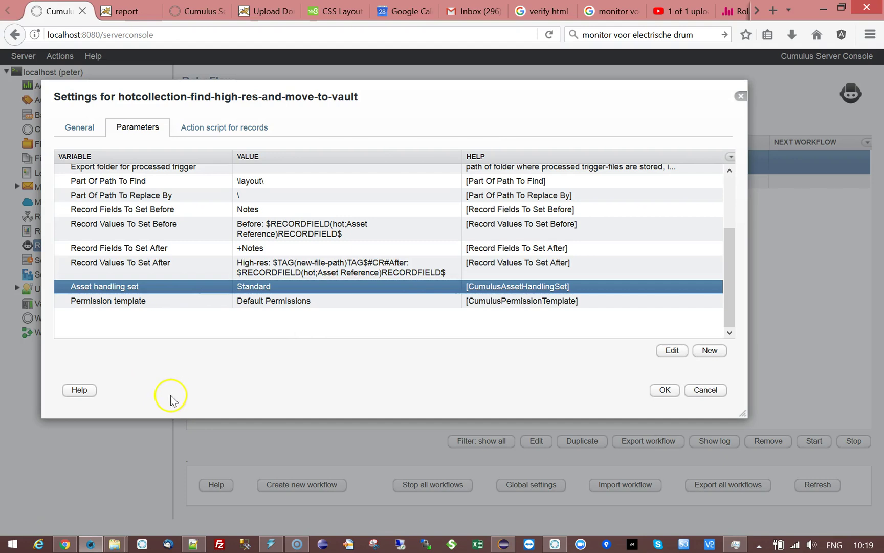
{"action": "left_click", "coordinate": [249, 287]}
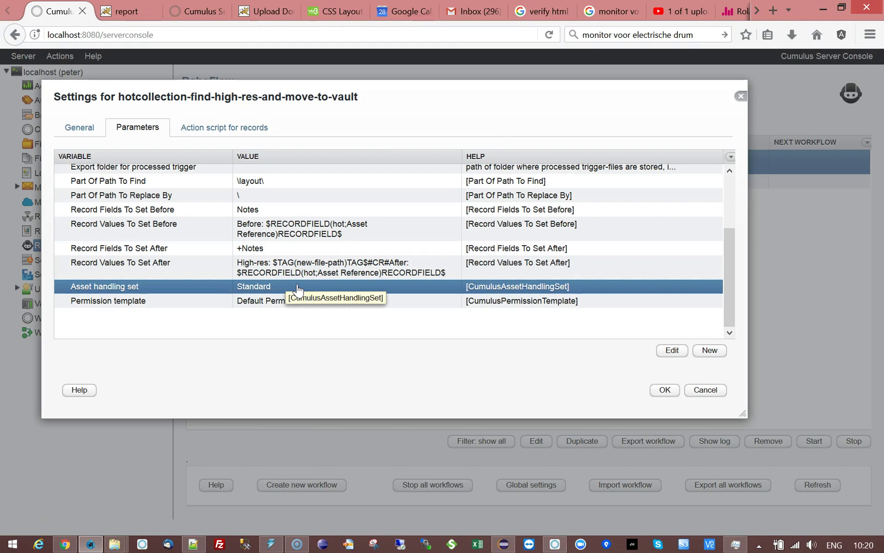
{"action": "left_click", "coordinate": [183, 268]}
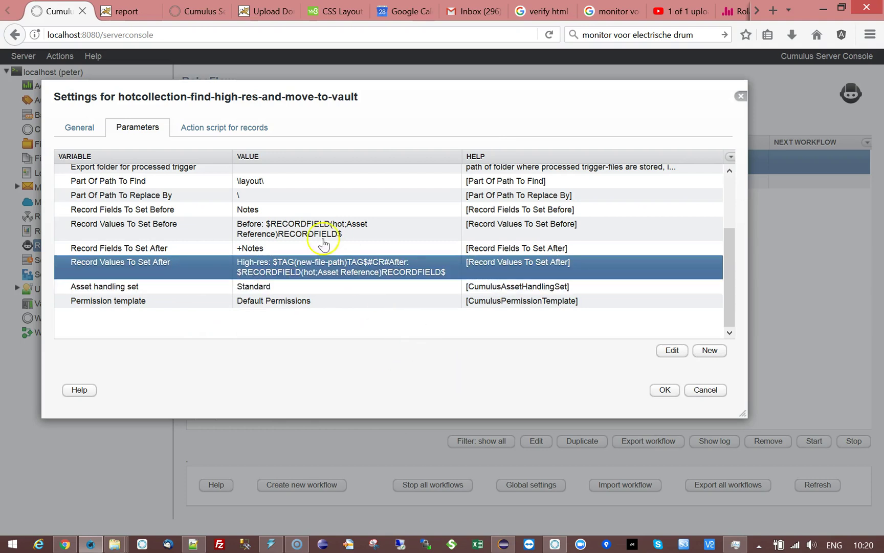
Open the action script for records and inspect the log text in the test-else branch of test-if-asset-available-as-file
{"action": "left_click", "coordinate": [252, 128]}
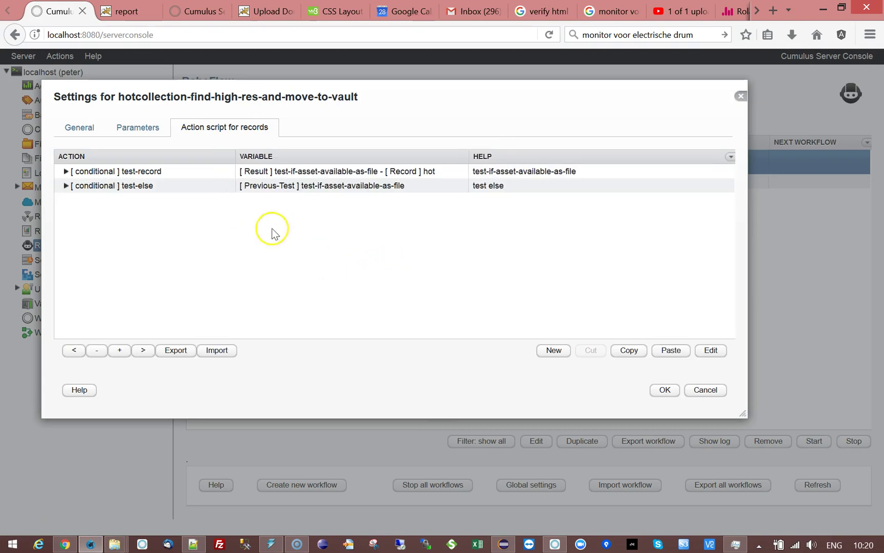
{"action": "left_click", "coordinate": [258, 173]}
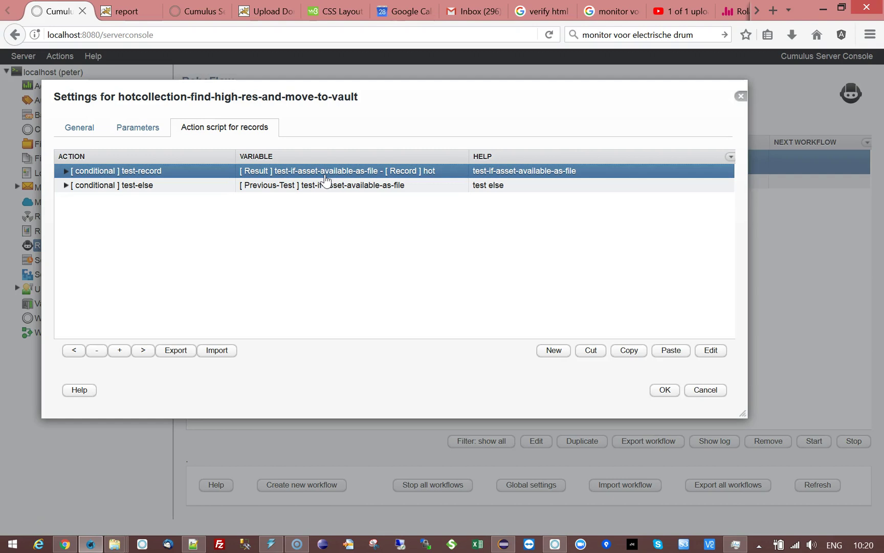
{"action": "left_click", "coordinate": [66, 184]}
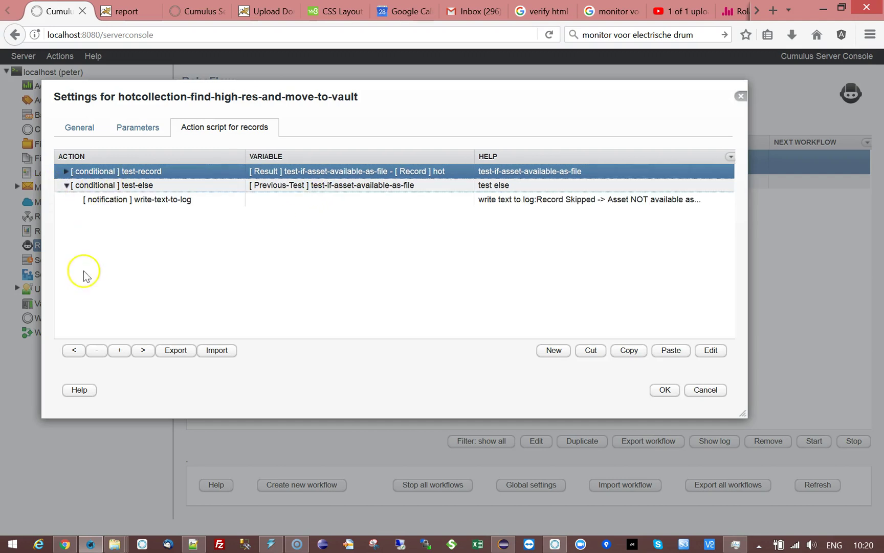
{"action": "double_click", "coordinate": [197, 205]}
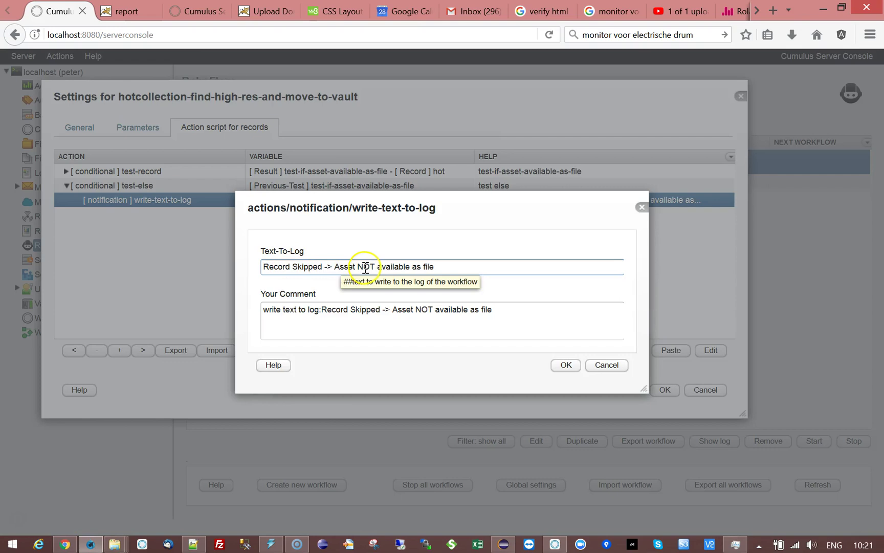
{"action": "left_click", "coordinate": [608, 365]}
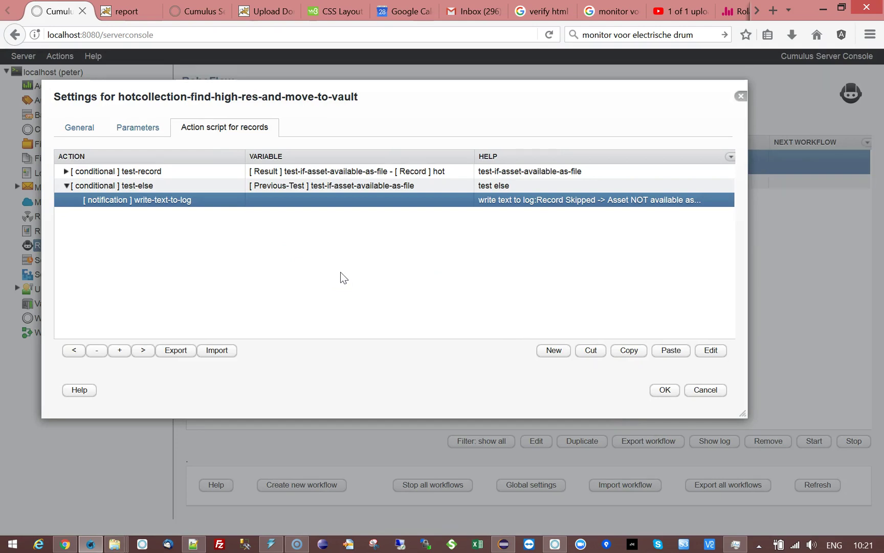
Expand the test-record branch and examine store-file-from-record, test-file and the log text of its nested test-else
{"action": "left_click", "coordinate": [66, 172]}
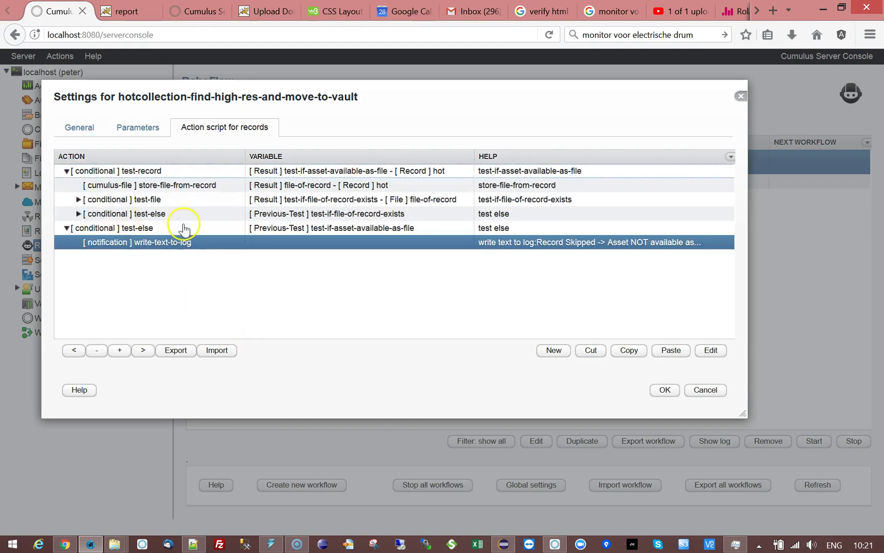
{"action": "left_click", "coordinate": [174, 188]}
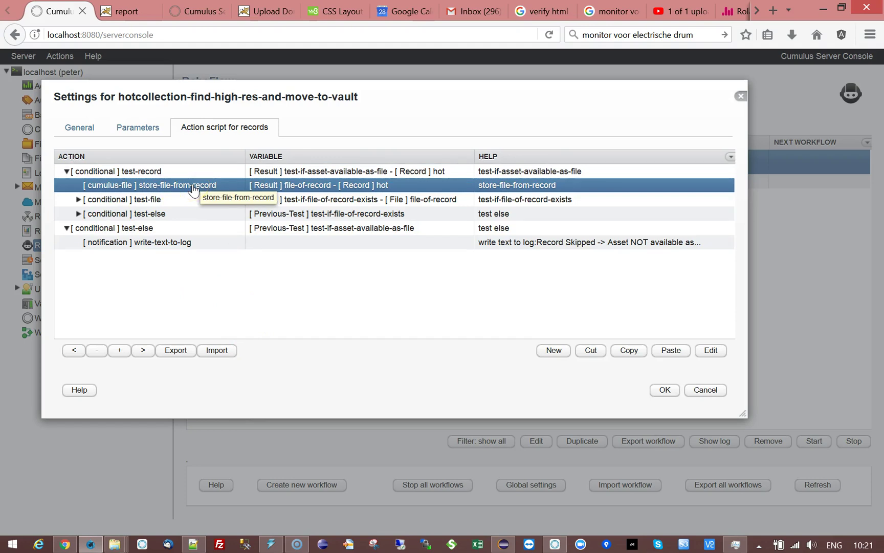
{"action": "left_click", "coordinate": [154, 200]}
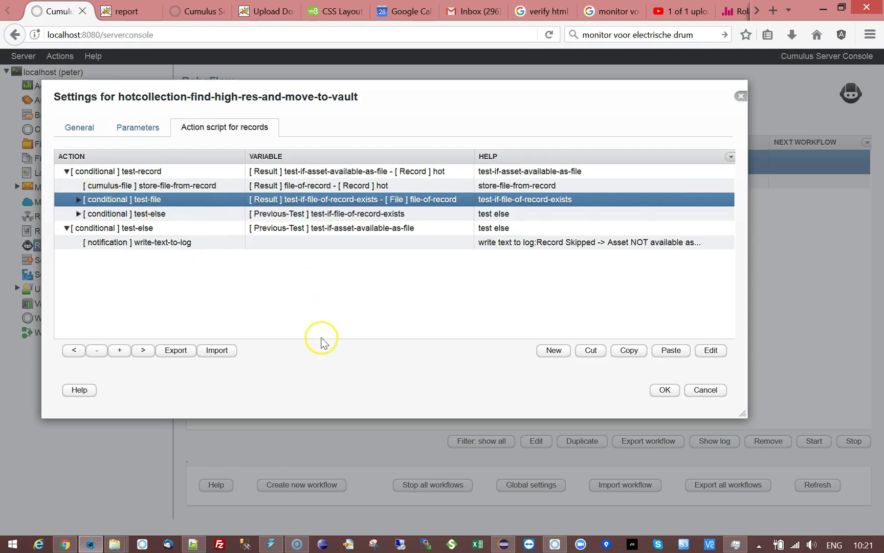
{"action": "left_click", "coordinate": [78, 214]}
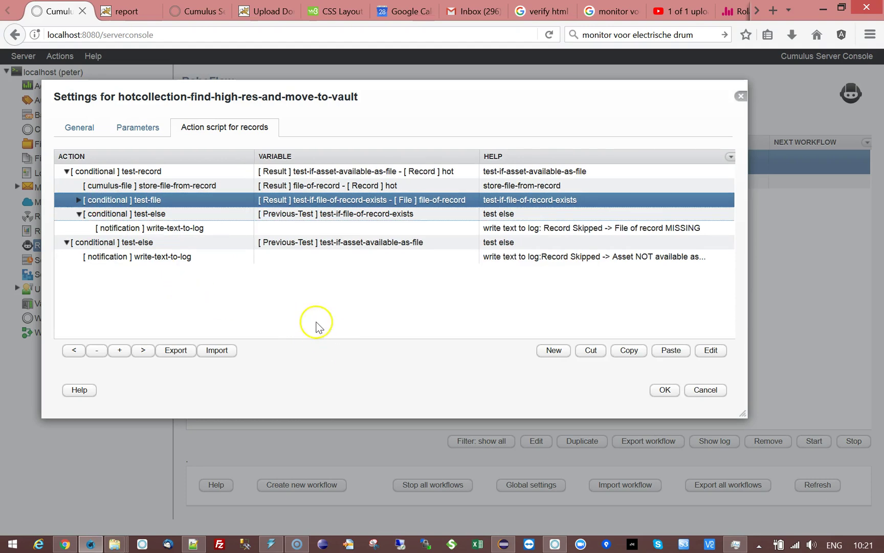
{"action": "double_click", "coordinate": [196, 229]}
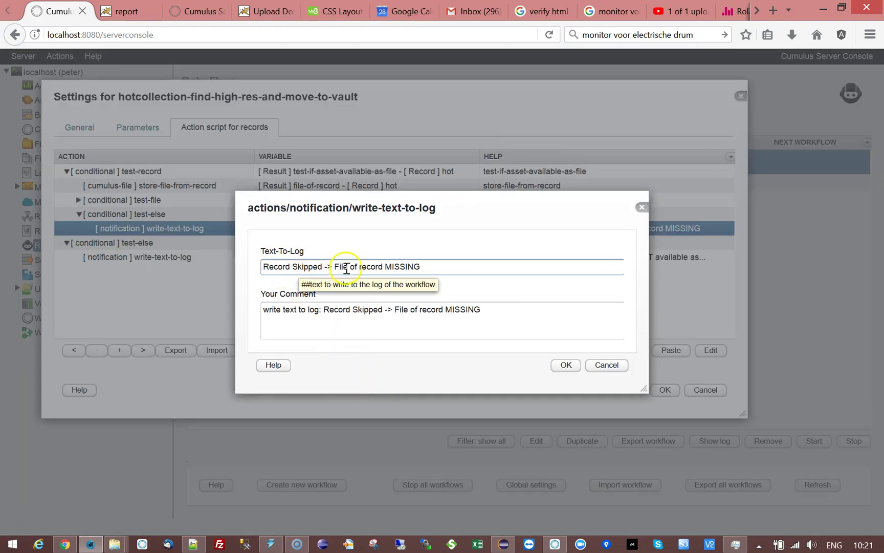
{"action": "left_click", "coordinate": [594, 364]}
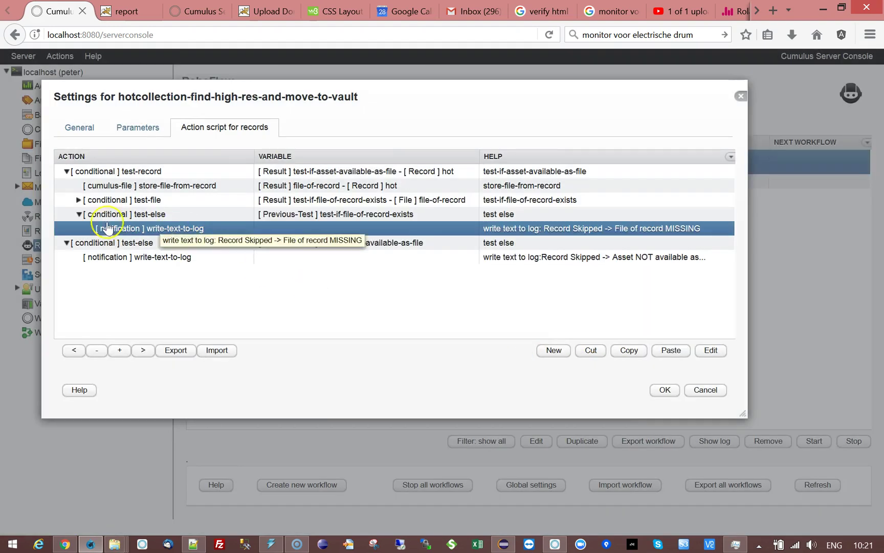
Expand the test-file branch and inspect the settings of its store-part-of-file-as-text action, leaving them unchanged
{"action": "left_click", "coordinate": [78, 200]}
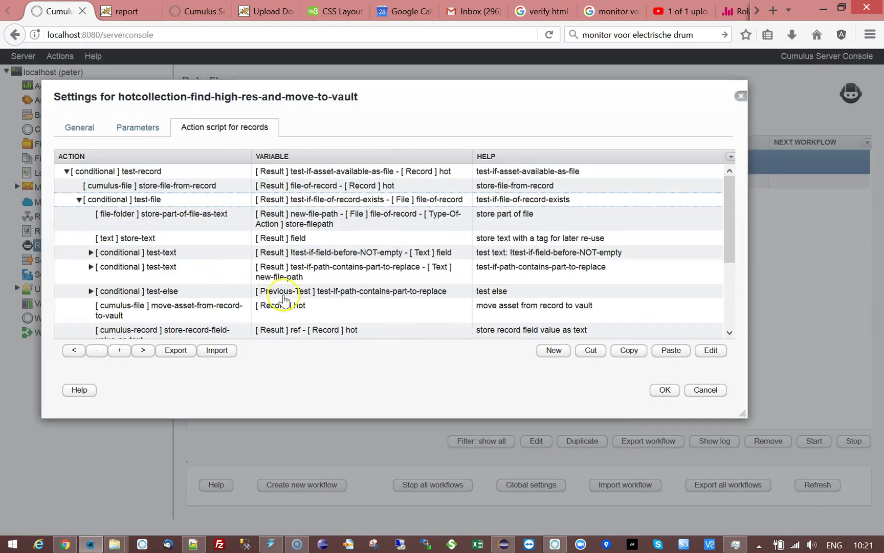
{"action": "left_click", "coordinate": [175, 201]}
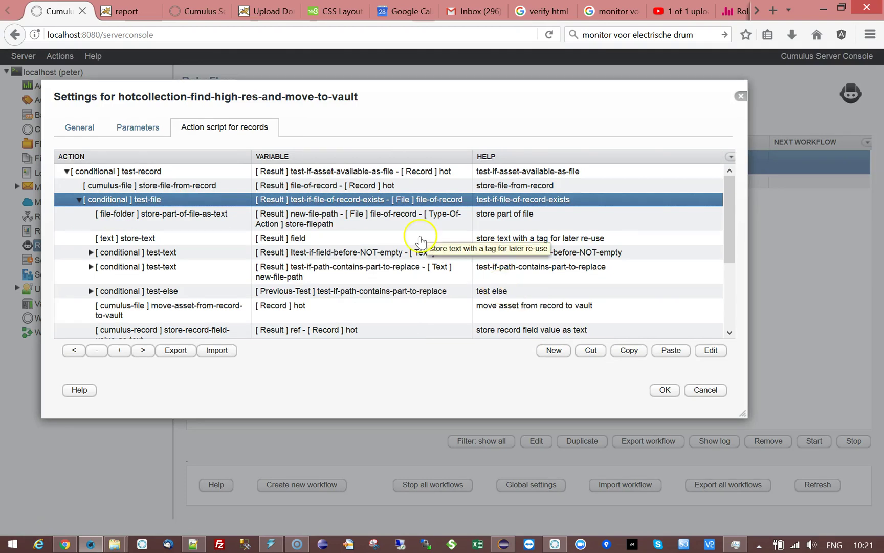
{"action": "left_click", "coordinate": [202, 219]}
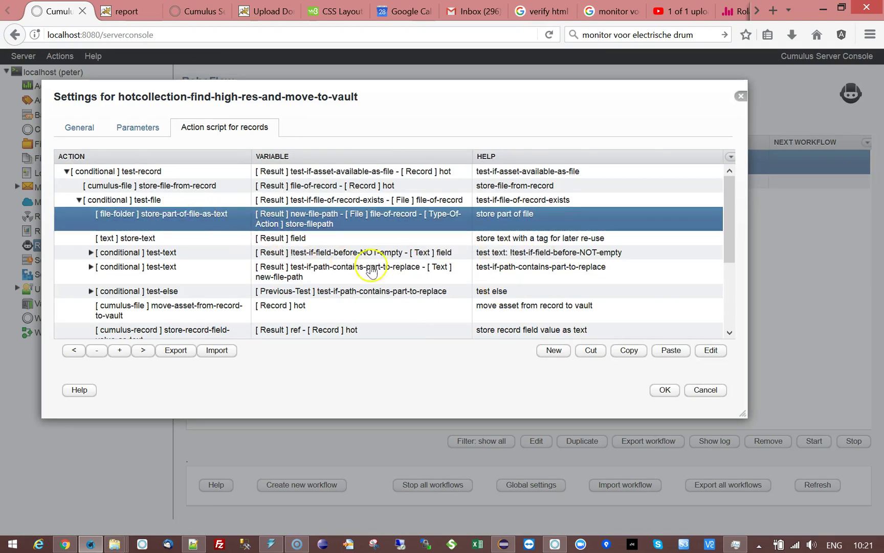
{"action": "double_click", "coordinate": [192, 230]}
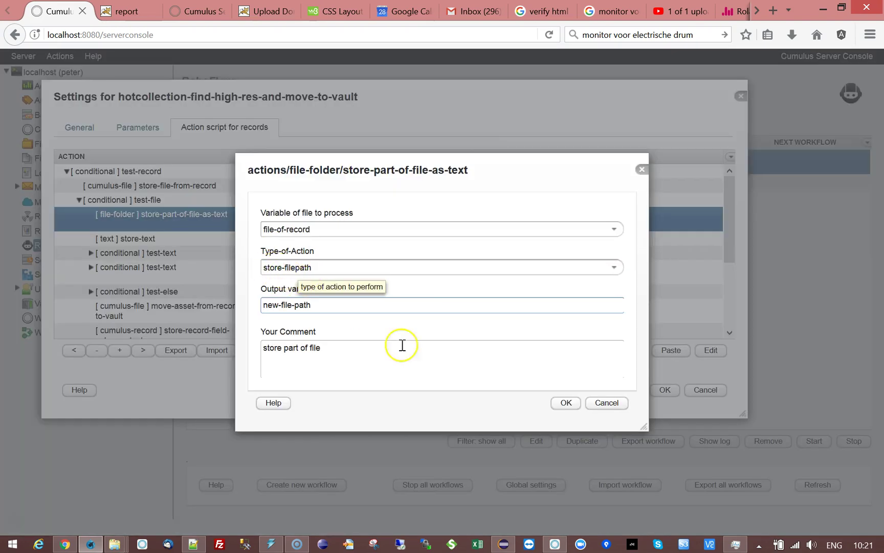
{"action": "left_click", "coordinate": [606, 402]}
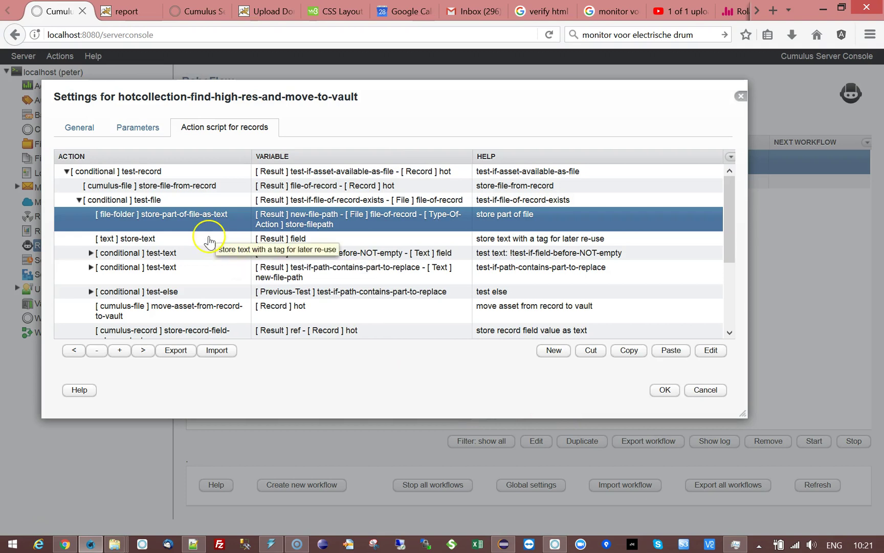
Inspect the store-text action's settings, and review the Record Fields To Set Before and Record Values To Set Before parameters
{"action": "left_click", "coordinate": [190, 239]}
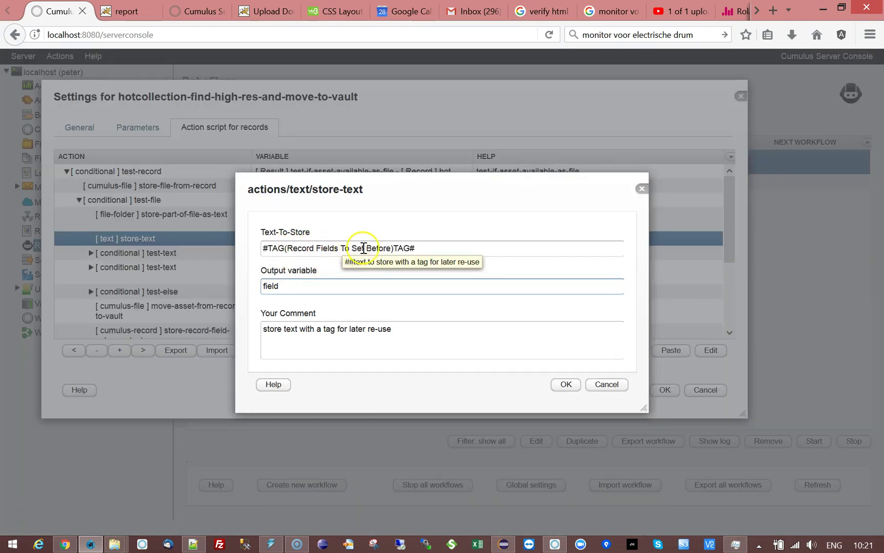
{"action": "key", "text": "Escape"}
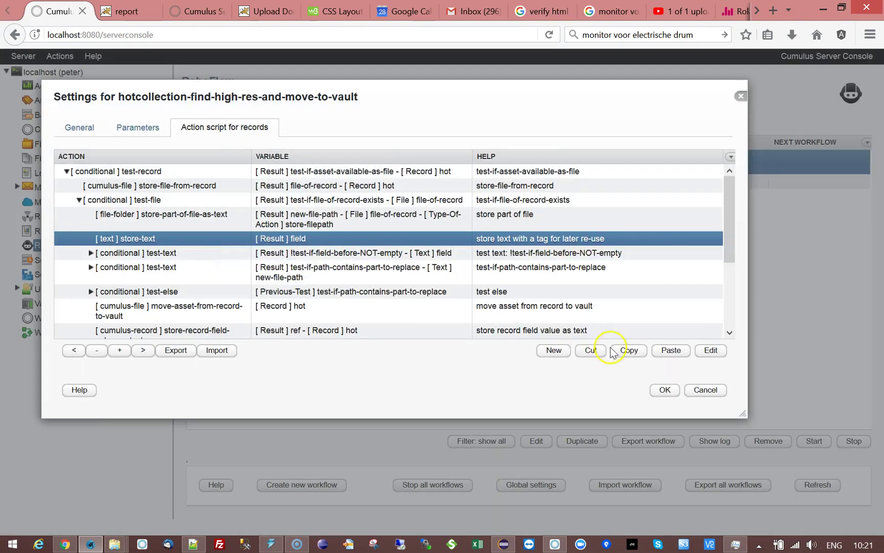
{"action": "left_click", "coordinate": [138, 127]}
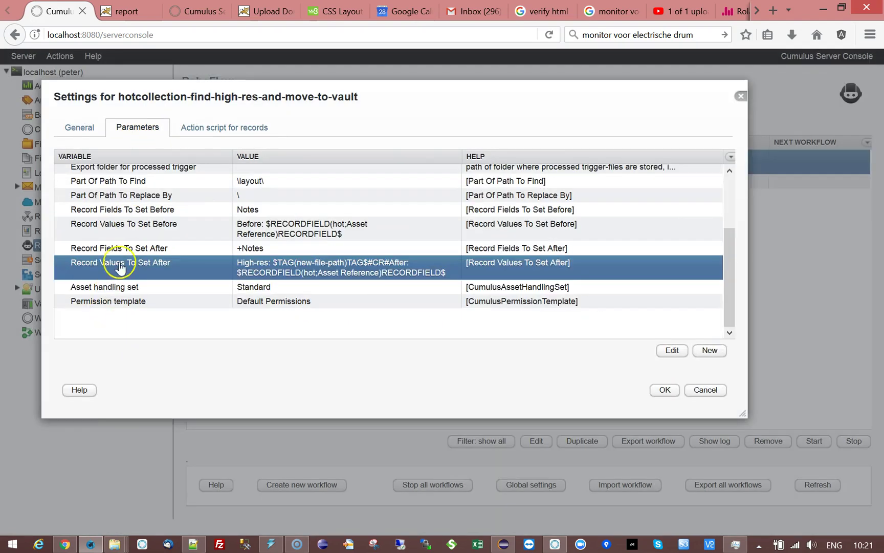
{"action": "left_click", "coordinate": [123, 209]}
{"action": "left_click", "coordinate": [134, 226]}
{"action": "left_click", "coordinate": [137, 211]}
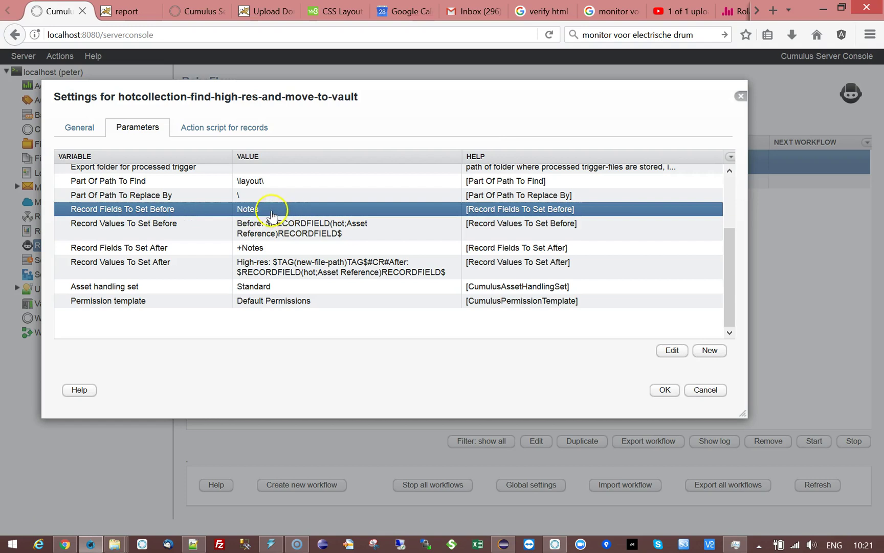
In the action script for records, examine the set-record-field-text-value action inside the !test-if-field-before-NOT-empty branch and collapse the branch again
{"action": "left_click", "coordinate": [214, 127]}
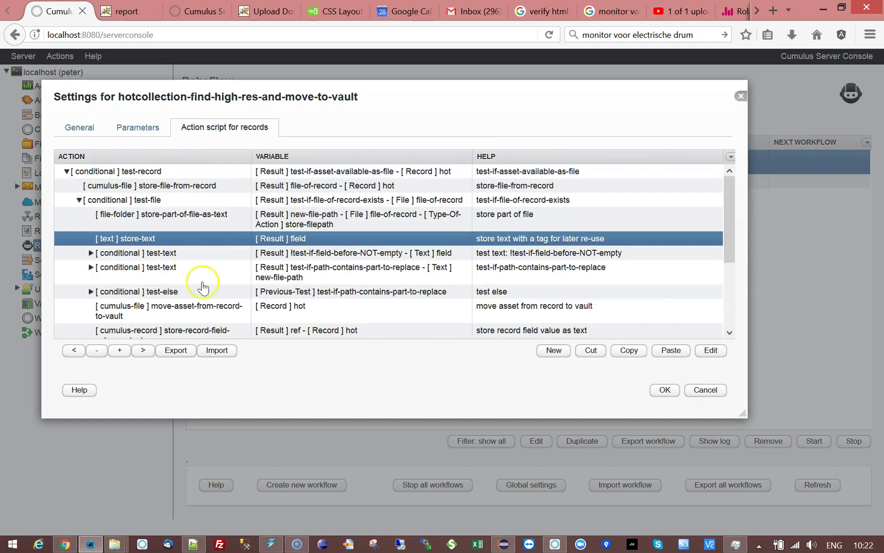
{"action": "left_click", "coordinate": [91, 252]}
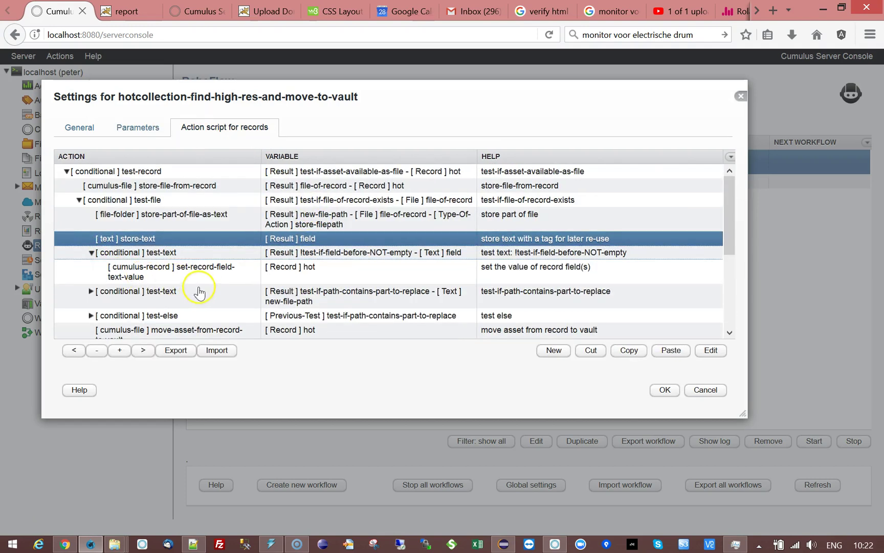
{"action": "left_click", "coordinate": [210, 279]}
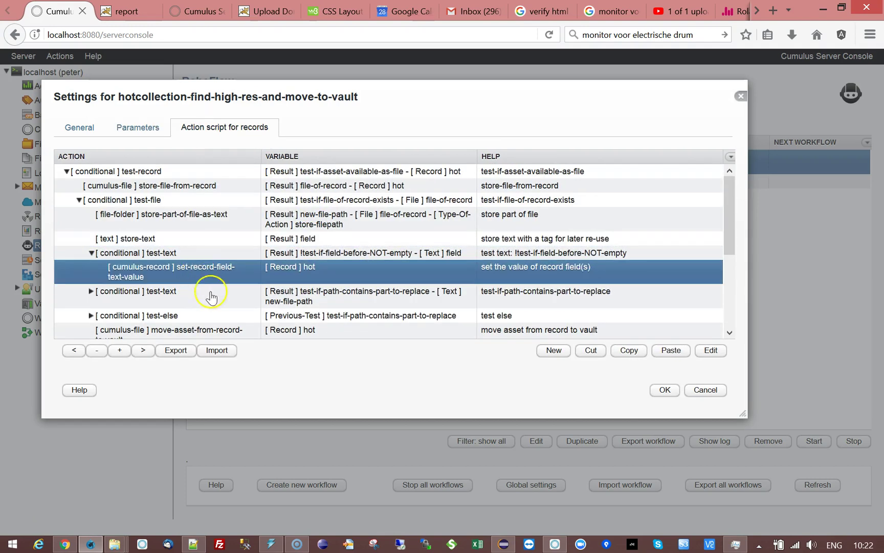
{"action": "left_click", "coordinate": [91, 253]}
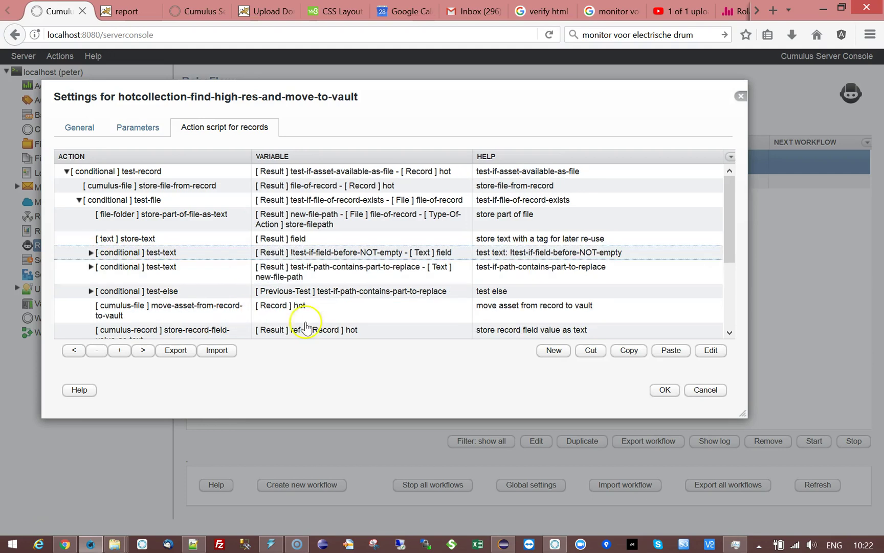
Inspect the settings of the test-if-path-contains-part-to-replace condition, focusing on the Part Of Path To Find tag in Text-To-Test-With
{"action": "left_click", "coordinate": [188, 275]}
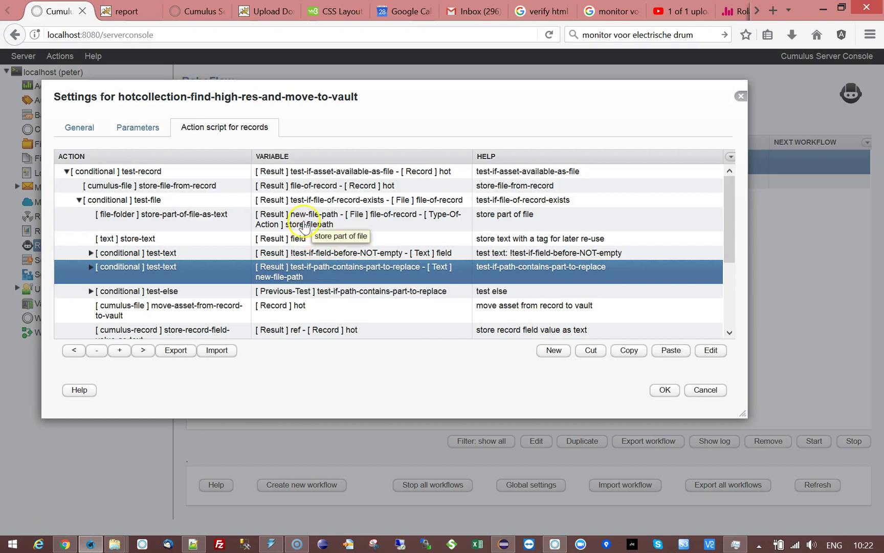
{"action": "double_click", "coordinate": [234, 276]}
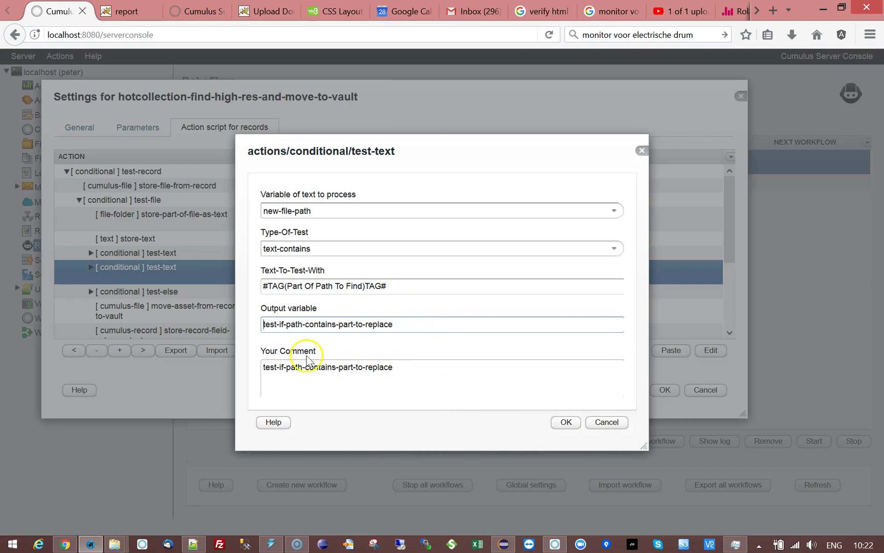
{"action": "left_click_drag", "start_coordinate": [287, 285], "coordinate": [361, 285]}
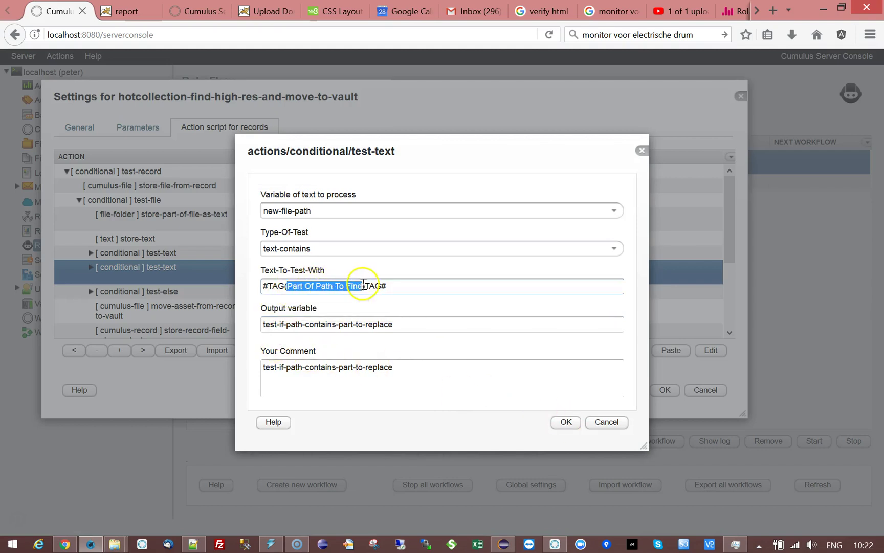
{"action": "left_click", "coordinate": [613, 427]}
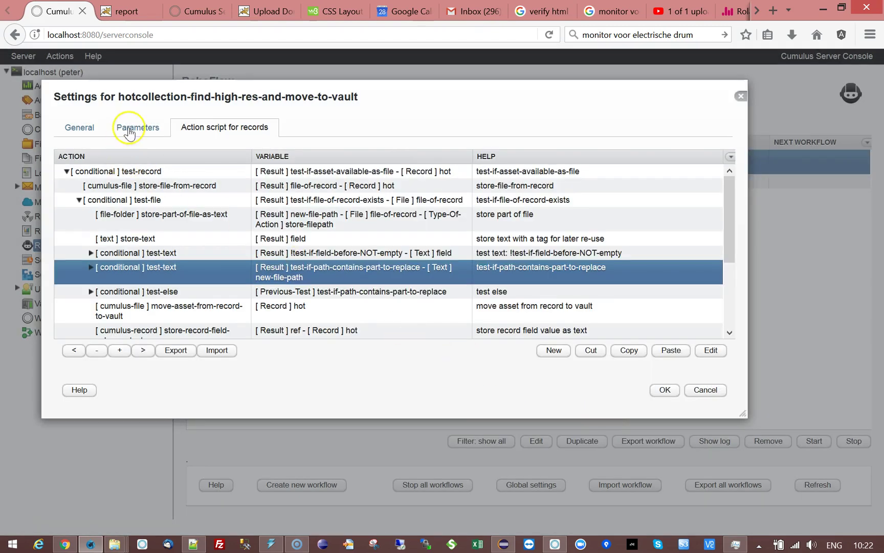
Review the Part Of Path To Find and Part Of Path To Replace By parameters
{"action": "left_click", "coordinate": [129, 132]}
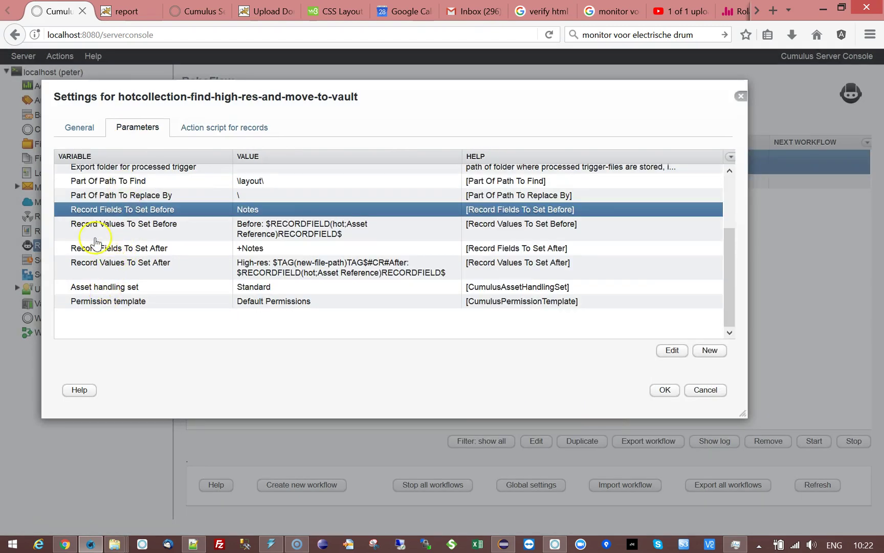
{"action": "left_click", "coordinate": [97, 181]}
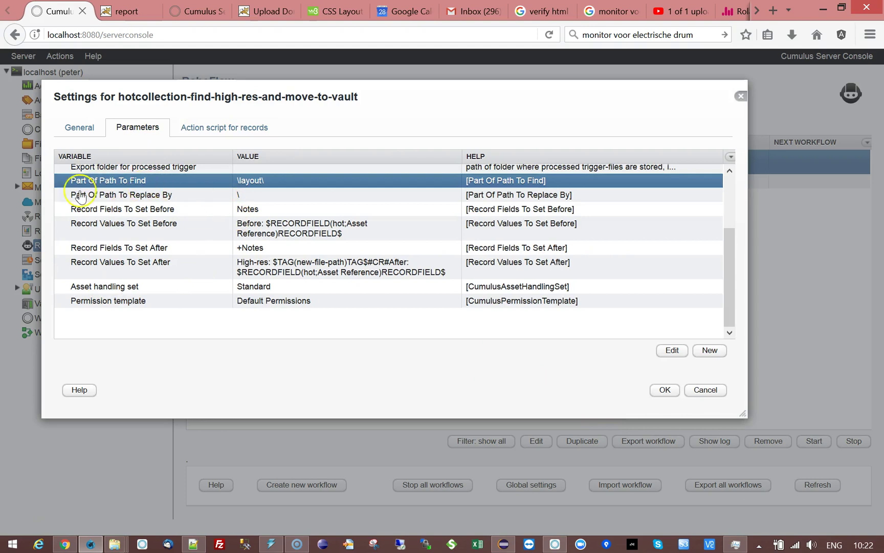
{"action": "left_click", "coordinate": [138, 195]}
In the action script, inspect the log text in the test-else branch of test-if-path-contains-part-to-replace, and collapse the branch again
{"action": "left_click", "coordinate": [195, 129]}
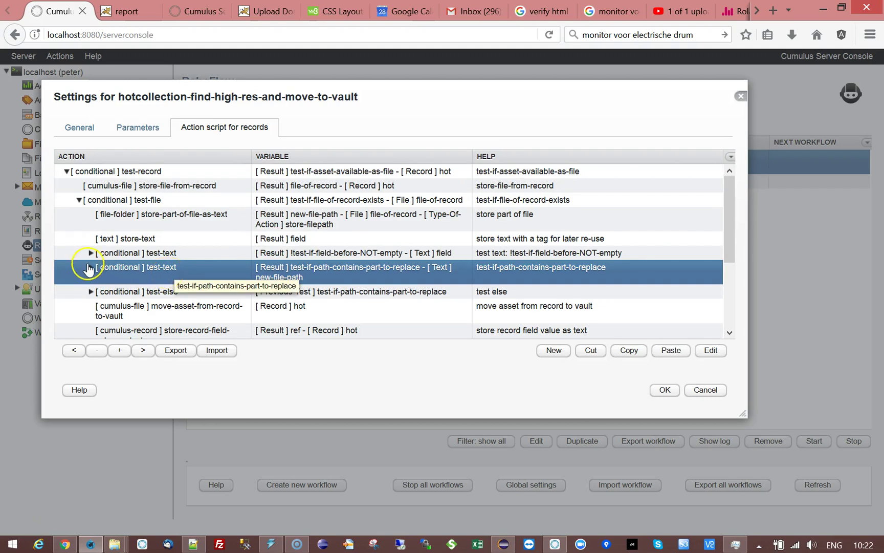
{"action": "left_click", "coordinate": [91, 292]}
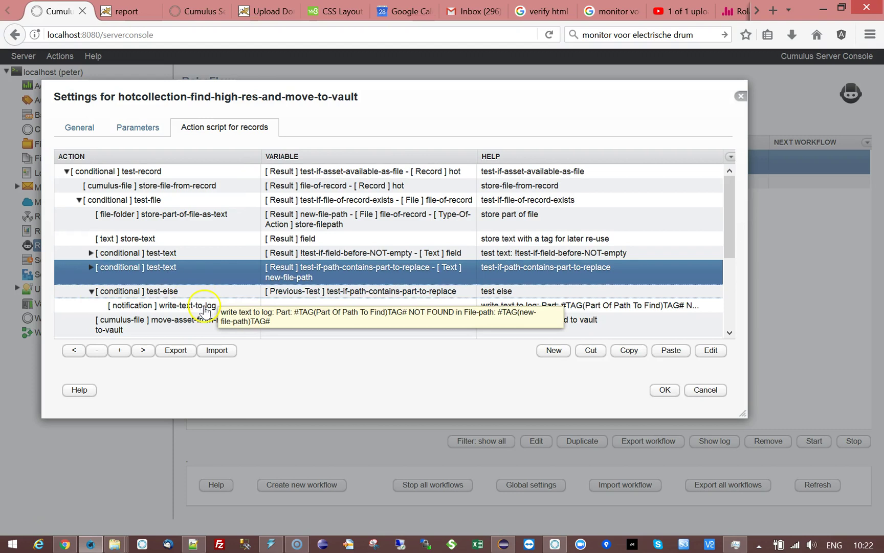
{"action": "left_click", "coordinate": [225, 306]}
{"action": "double_click", "coordinate": [241, 307]}
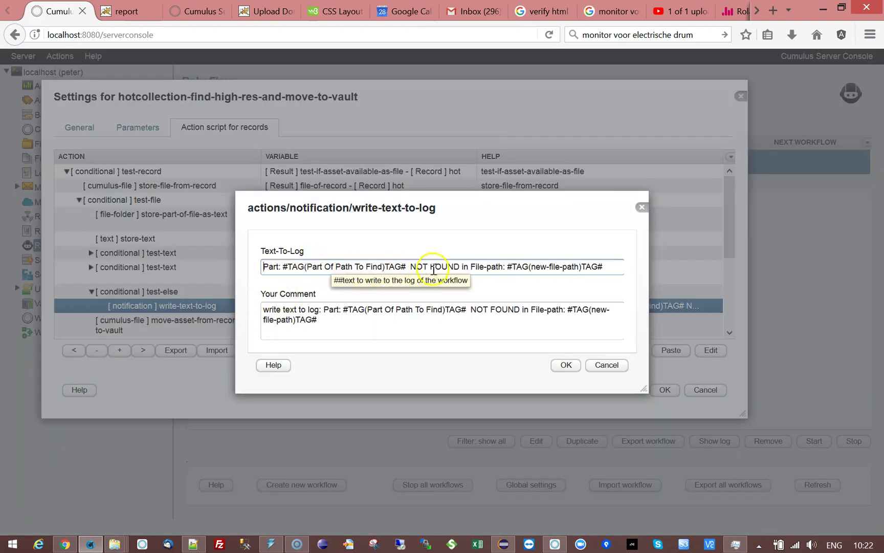
{"action": "left_click", "coordinate": [614, 371]}
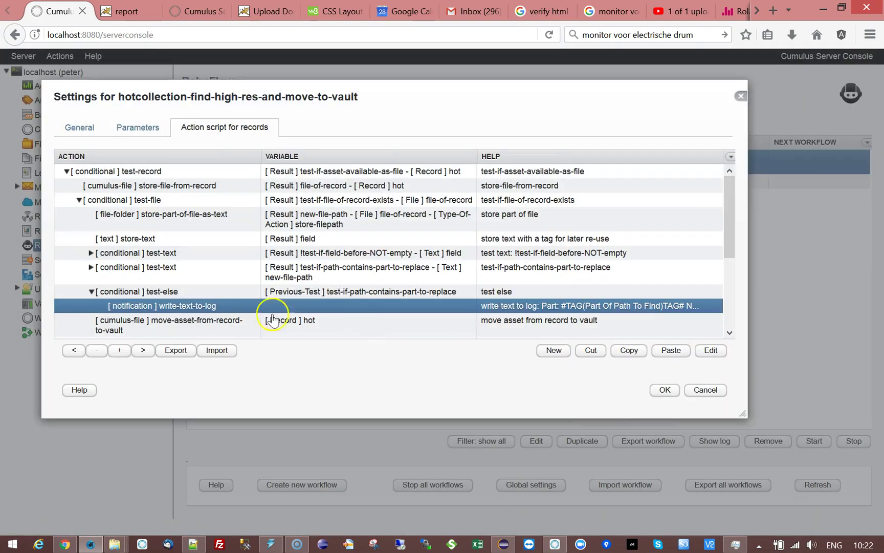
{"action": "left_click", "coordinate": [91, 291]}
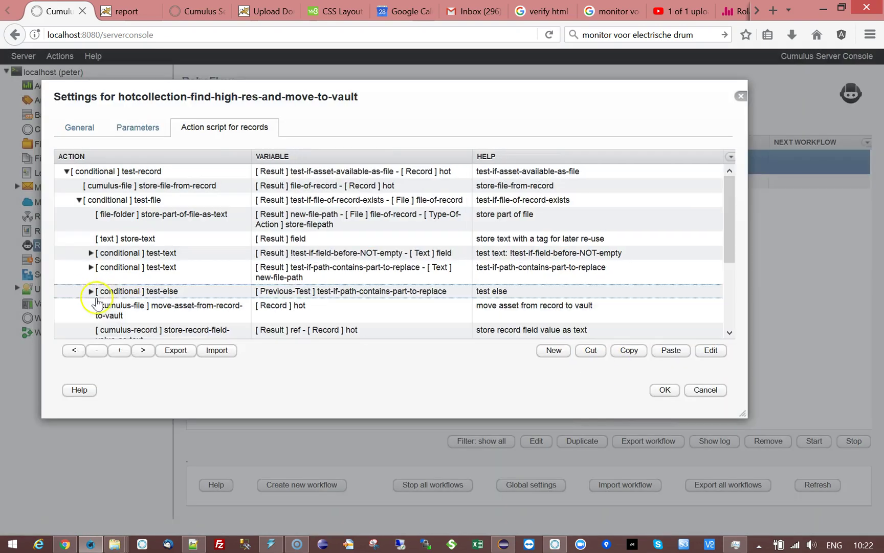
Expand the test-if-path-contains-part-to-replace branch, move the settings dialog up and enlarge the action script list
{"action": "left_click", "coordinate": [91, 267]}
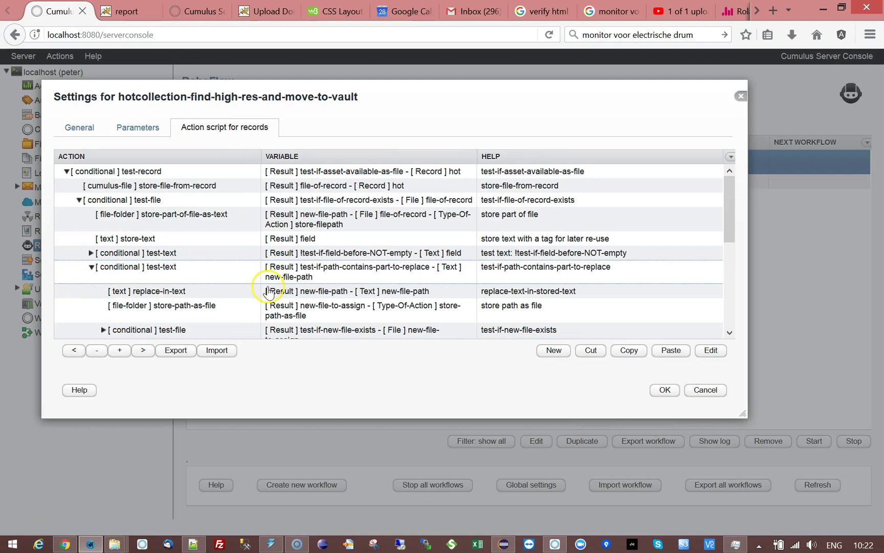
{"action": "left_click_drag", "start_coordinate": [127, 103], "coordinate": [119, 91]}
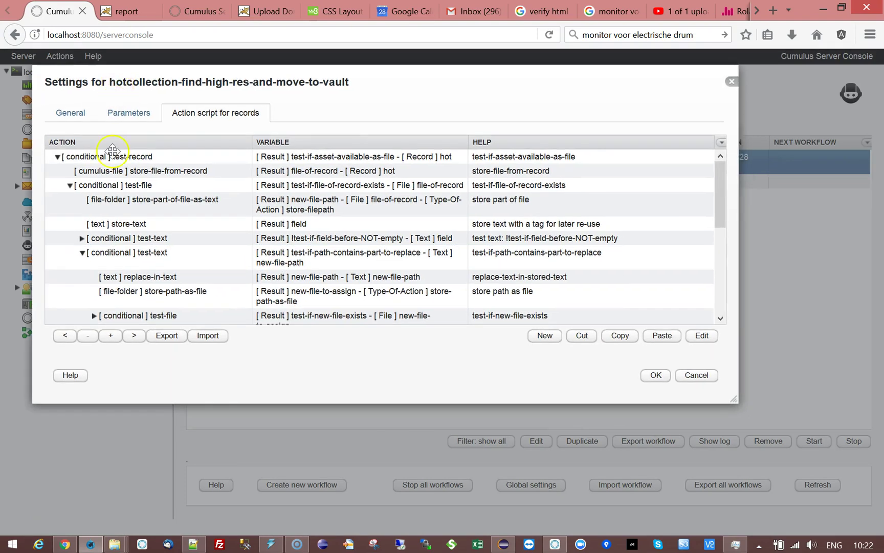
{"action": "left_click", "coordinate": [109, 332]}
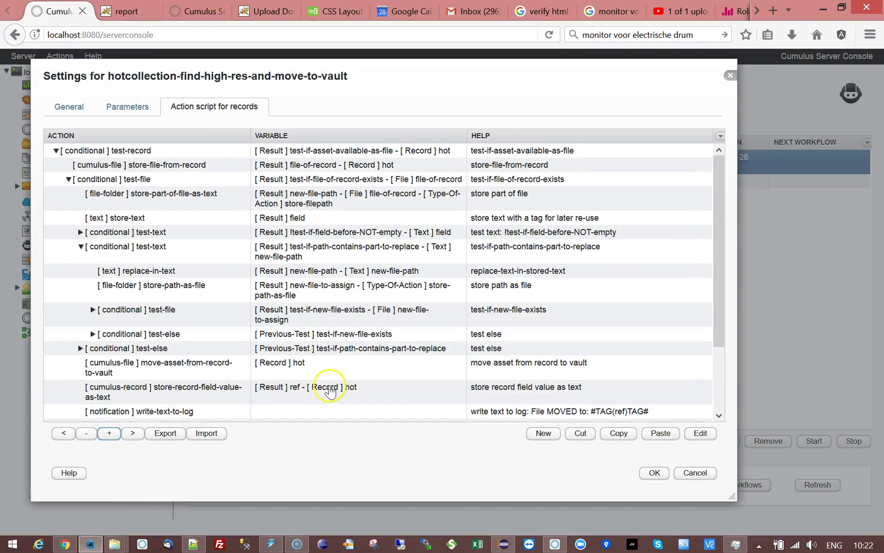
Inspect the replace-in-text action's Text-To-Find, Text-To-Replace-With and Output variable settings, and close it without changes
{"action": "left_click", "coordinate": [169, 271]}
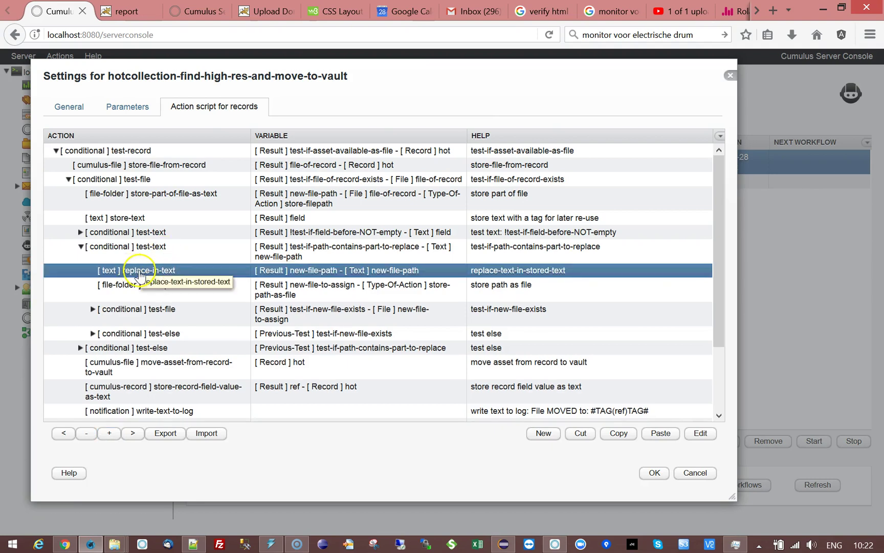
{"action": "double_click", "coordinate": [190, 271]}
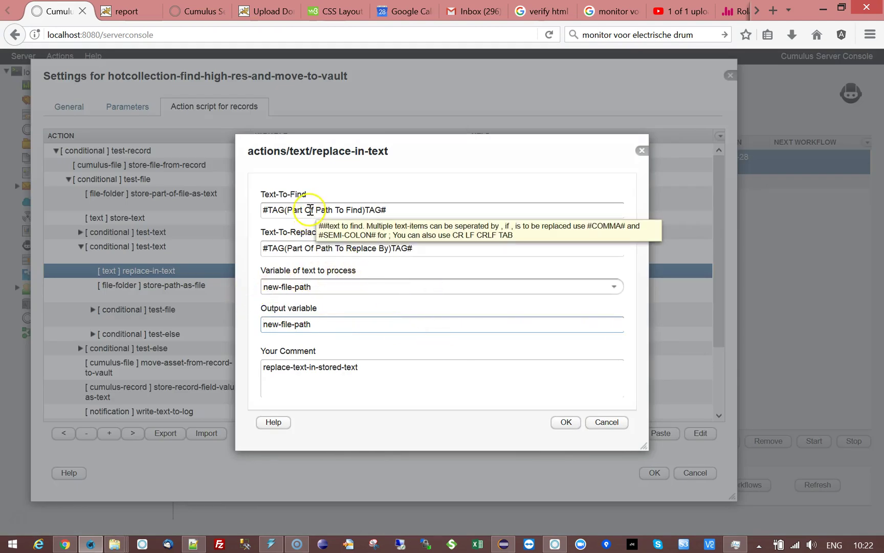
{"action": "left_click", "coordinate": [367, 208]}
{"action": "double_click", "coordinate": [376, 249]}
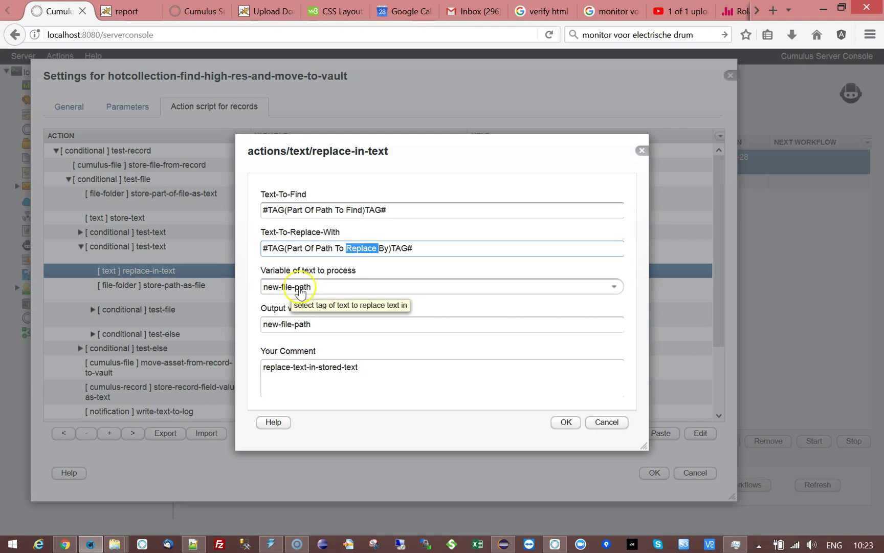
{"action": "left_click_drag", "start_coordinate": [309, 324], "coordinate": [250, 314]}
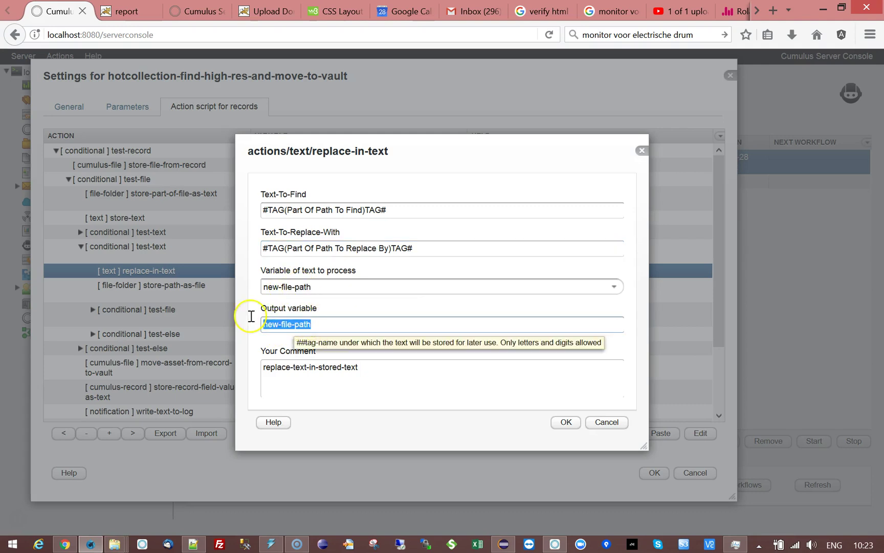
{"action": "left_click", "coordinate": [600, 424]}
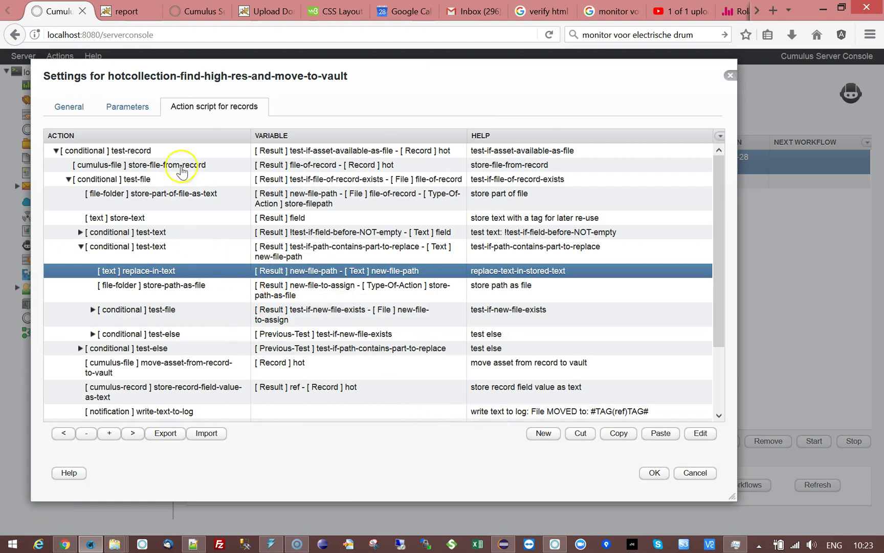
Check the new-file-path tag in the Record Values To Set After parameter, and select the store-path-as-file action in the script
{"action": "left_click", "coordinate": [117, 112]}
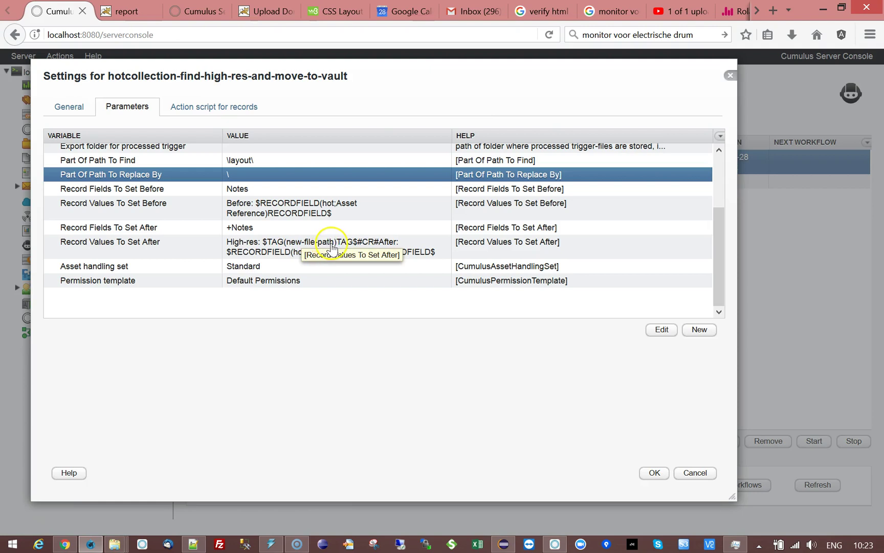
{"action": "left_click", "coordinate": [218, 106]}
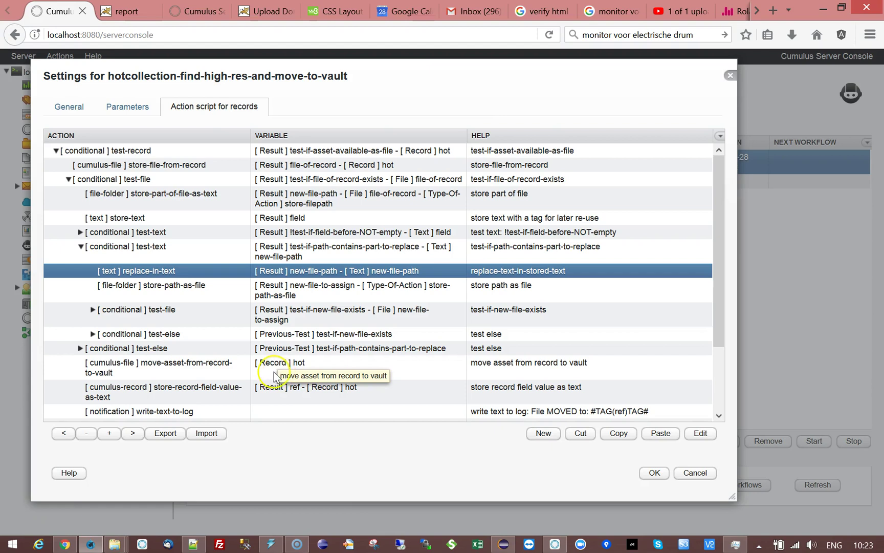
{"action": "left_click", "coordinate": [174, 299]}
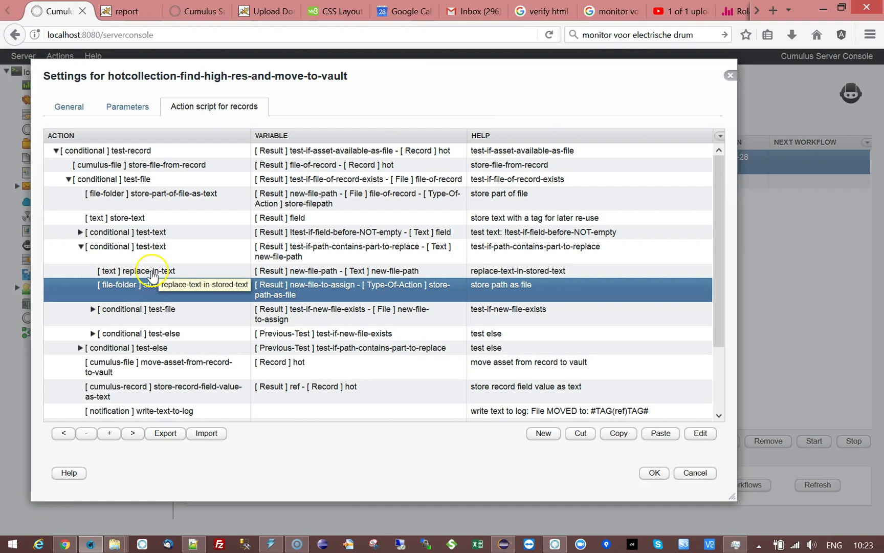
Compare the replace-in-text action with the Record Values To Set After parameter, and return to the action script
{"action": "left_click", "coordinate": [188, 272]}
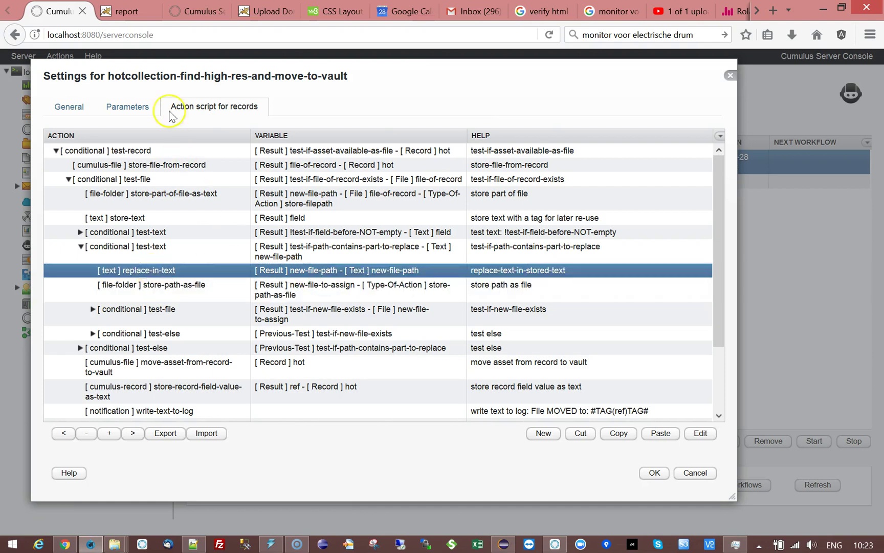
{"action": "left_click", "coordinate": [142, 110]}
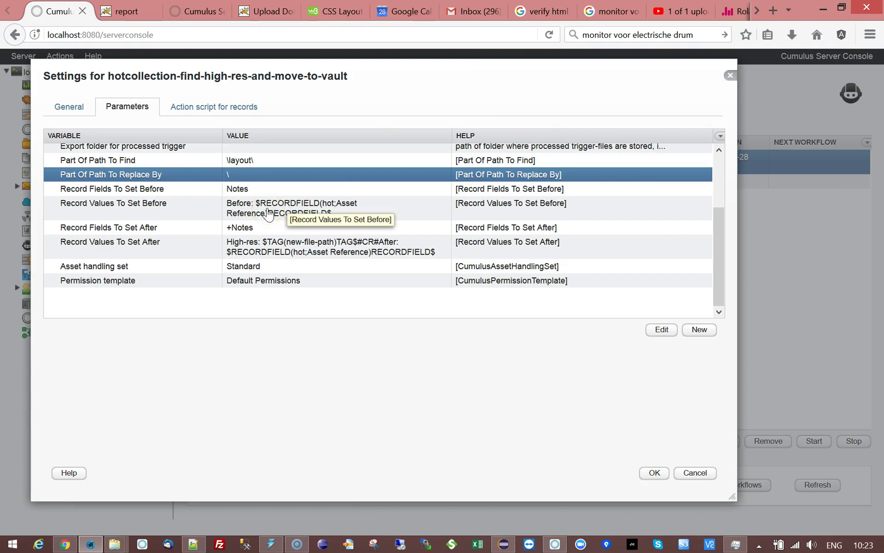
{"action": "left_click", "coordinate": [302, 248]}
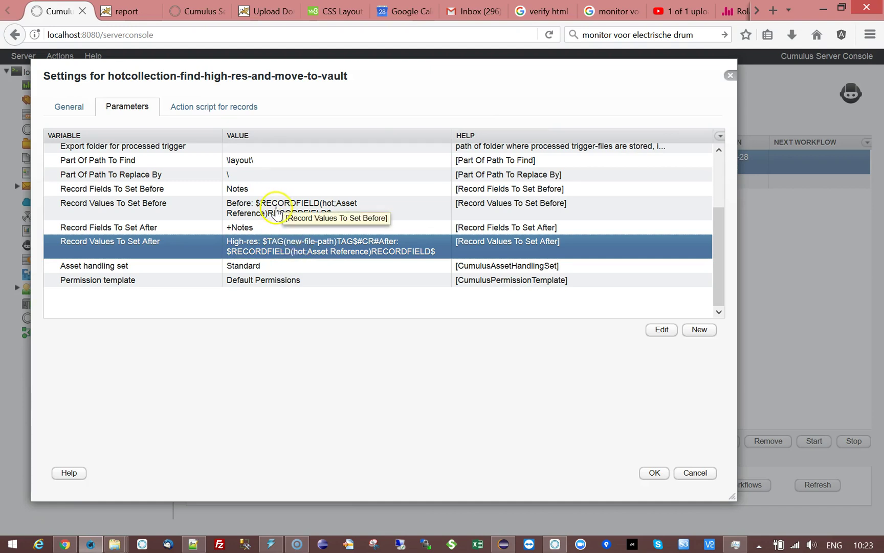
{"action": "left_click", "coordinate": [200, 105]}
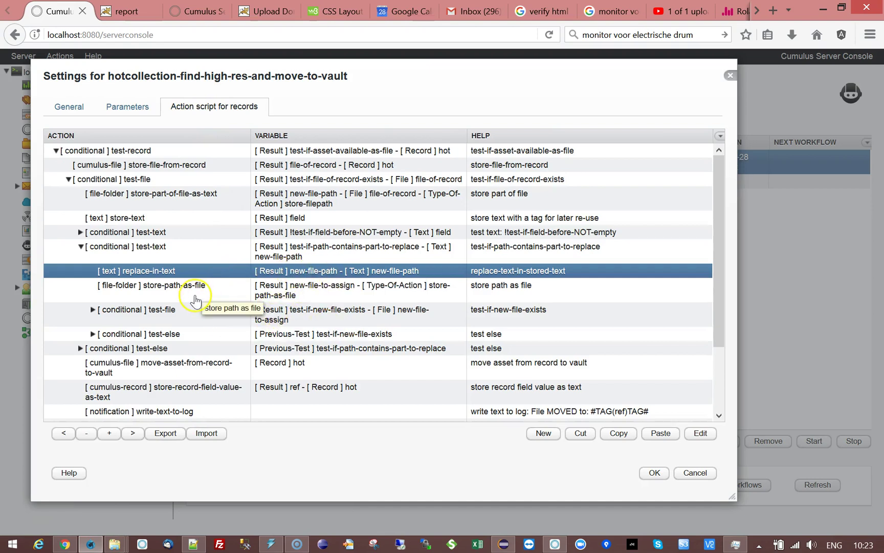
Inspect the store-path-as-file action's Path-Of-File, Type-of-Action and Output variable settings, and close it without changes
{"action": "left_click", "coordinate": [173, 291]}
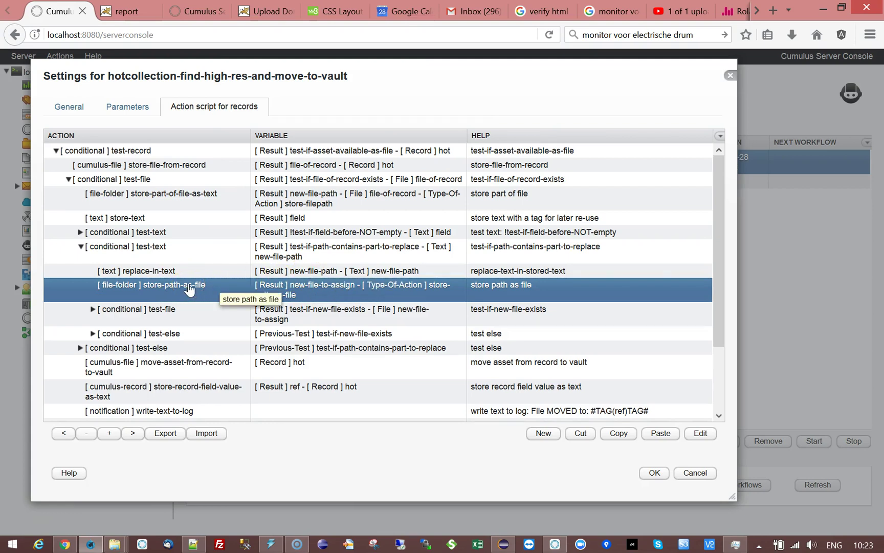
{"action": "double_click", "coordinate": [187, 287]}
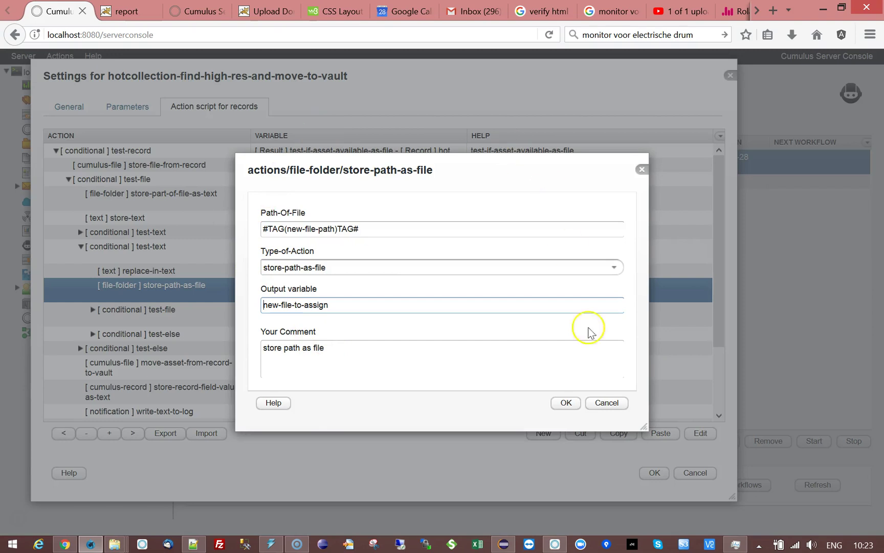
{"action": "left_click", "coordinate": [607, 403]}
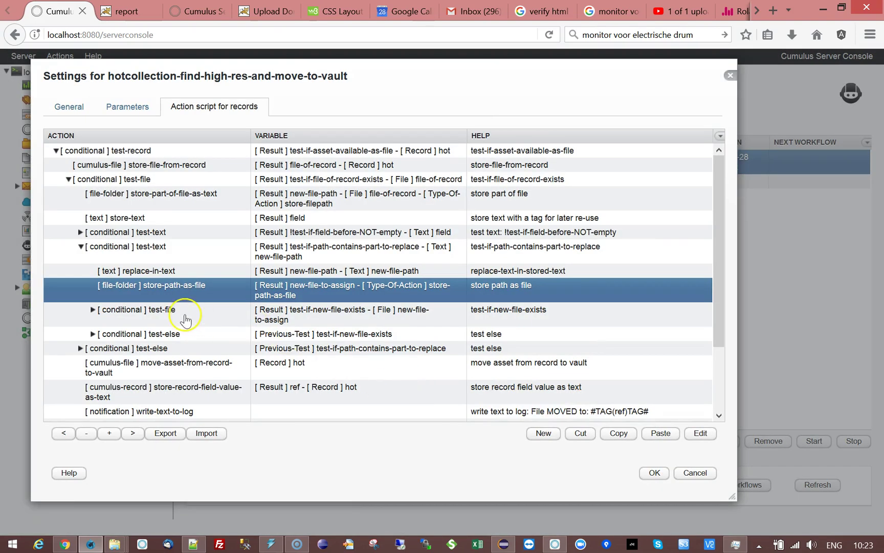
Expand the test-else branch of test-if-new-file-exists, inspect its log text and store-part-of-file-as-text action, and collapse it again
{"action": "left_click", "coordinate": [185, 319]}
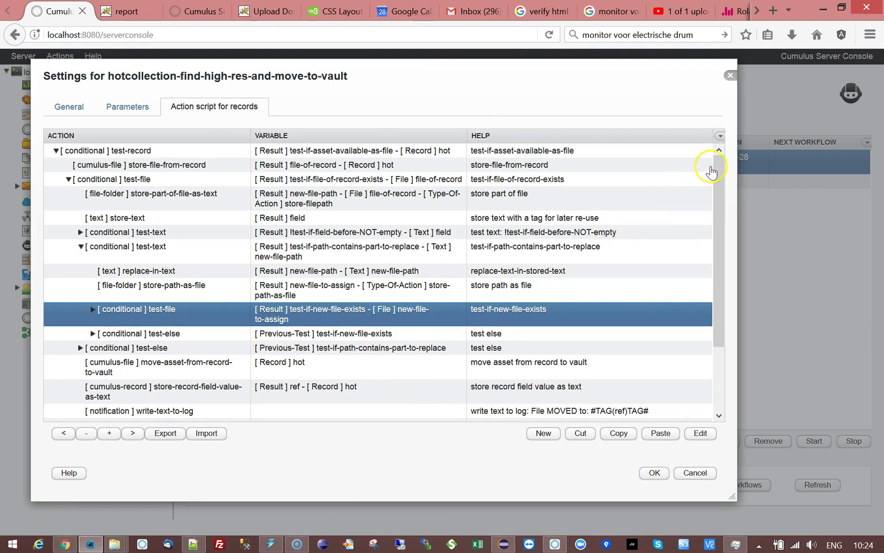
{"action": "left_click_drag", "start_coordinate": [717, 164], "coordinate": [717, 197]}
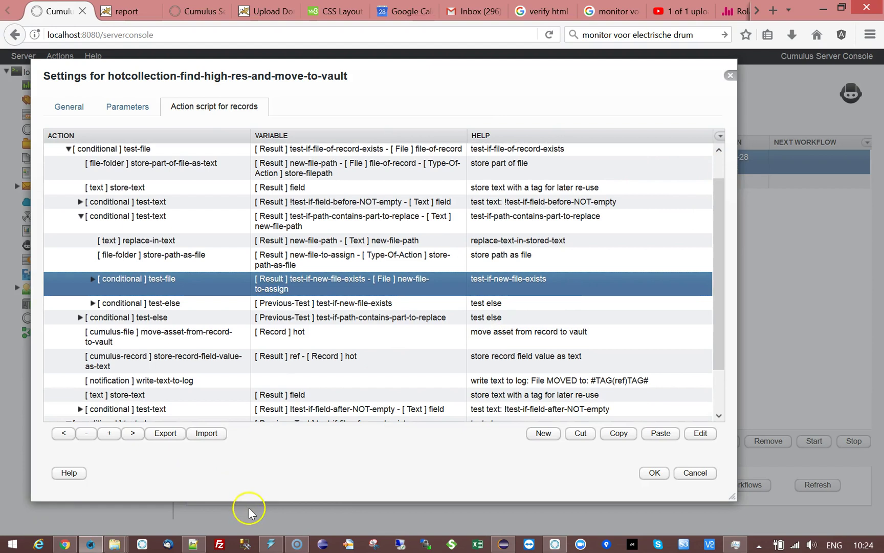
{"action": "left_click", "coordinate": [95, 305]}
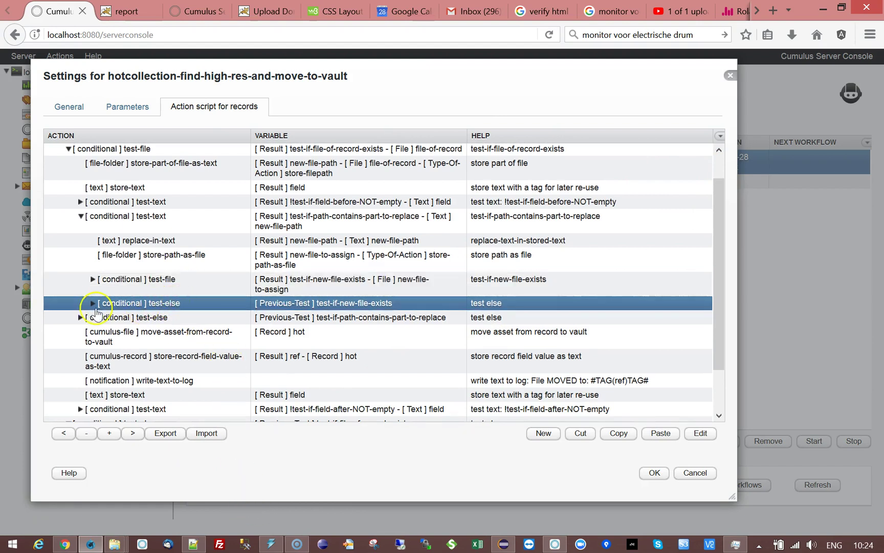
{"action": "left_click", "coordinate": [92, 305]}
{"action": "double_click", "coordinate": [169, 329]}
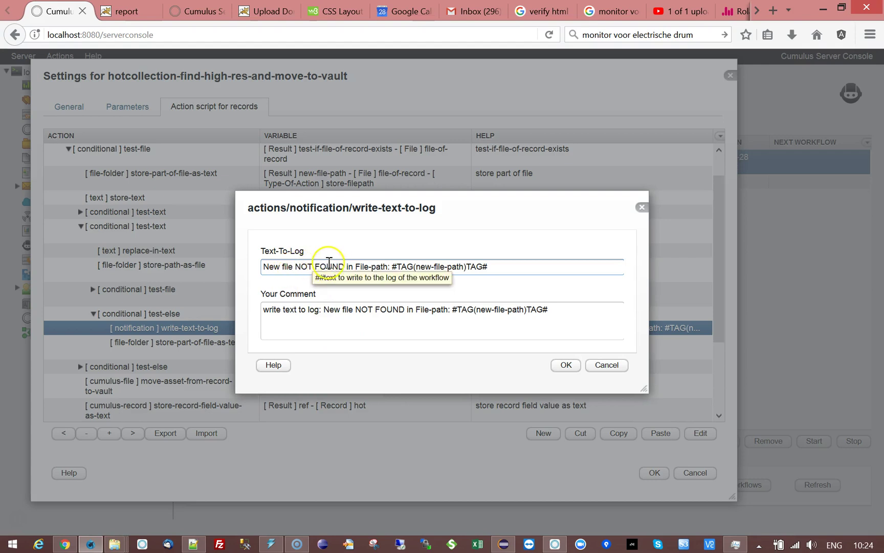
{"action": "left_click", "coordinate": [607, 365]}
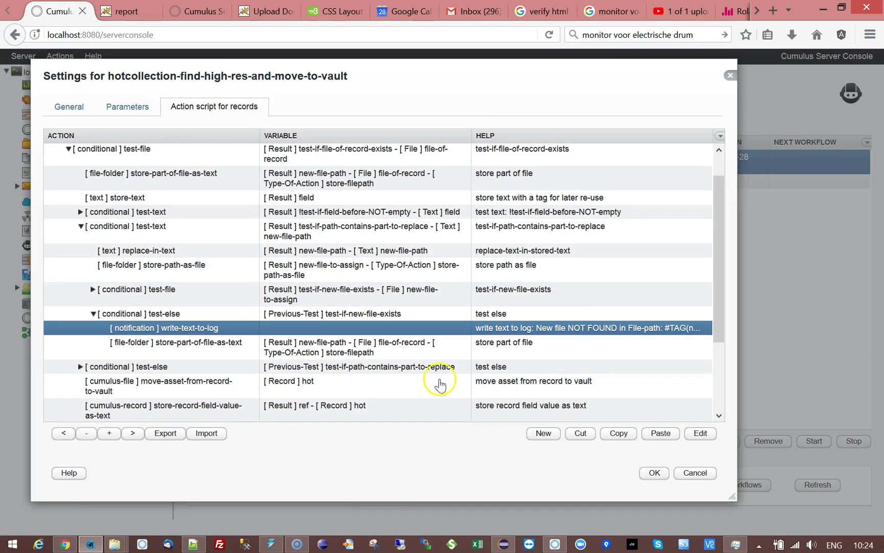
{"action": "left_click", "coordinate": [182, 347]}
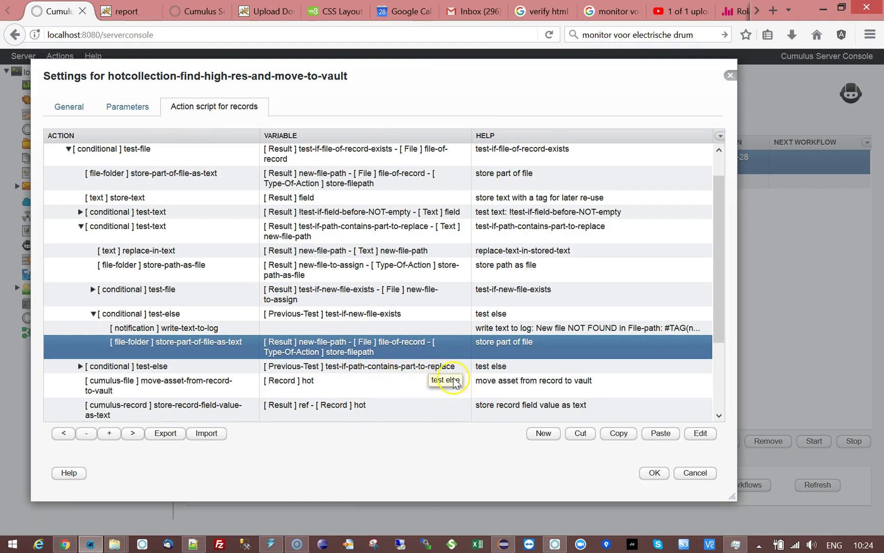
{"action": "left_click", "coordinate": [93, 313]}
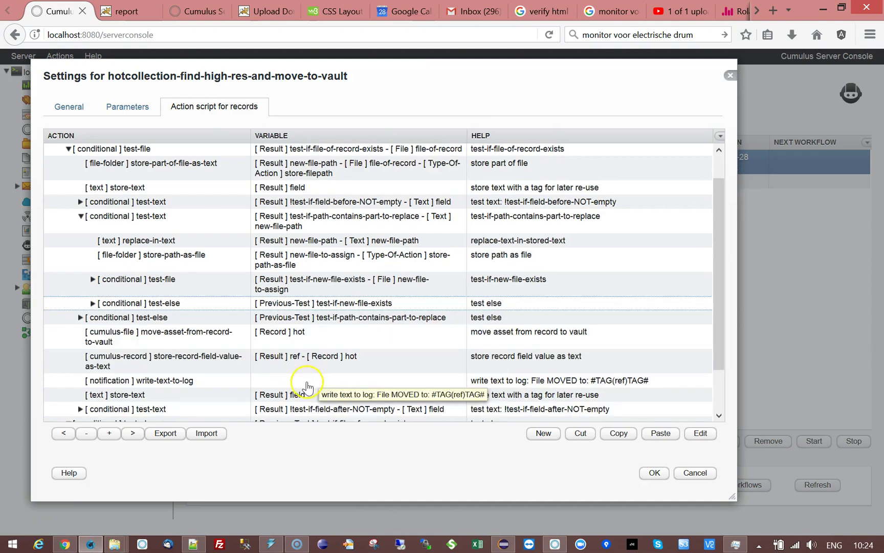
Expand the test-if-new-file-exists branch and inspect the set-asset-reference action's Asset-Handling-Set and Permission-Template tags without changing them
{"action": "left_click", "coordinate": [156, 283]}
{"action": "left_click", "coordinate": [93, 278]}
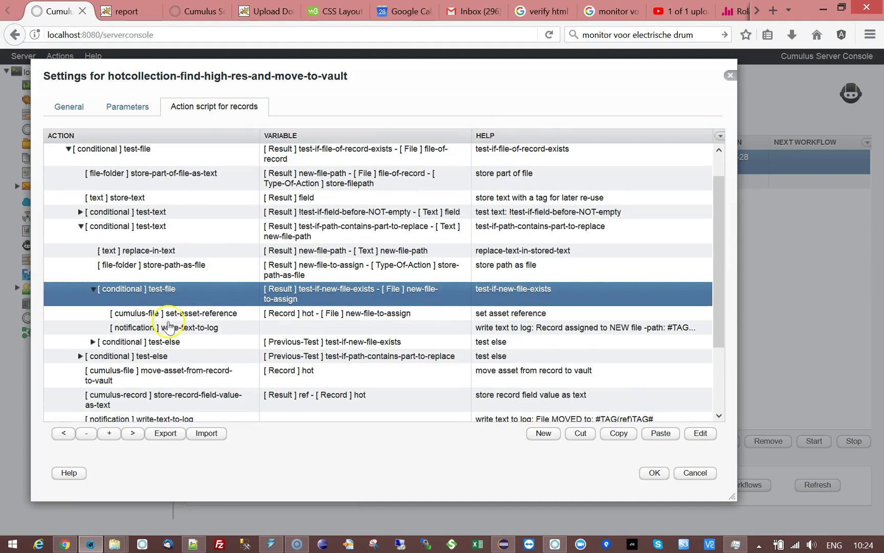
{"action": "left_click", "coordinate": [199, 321]}
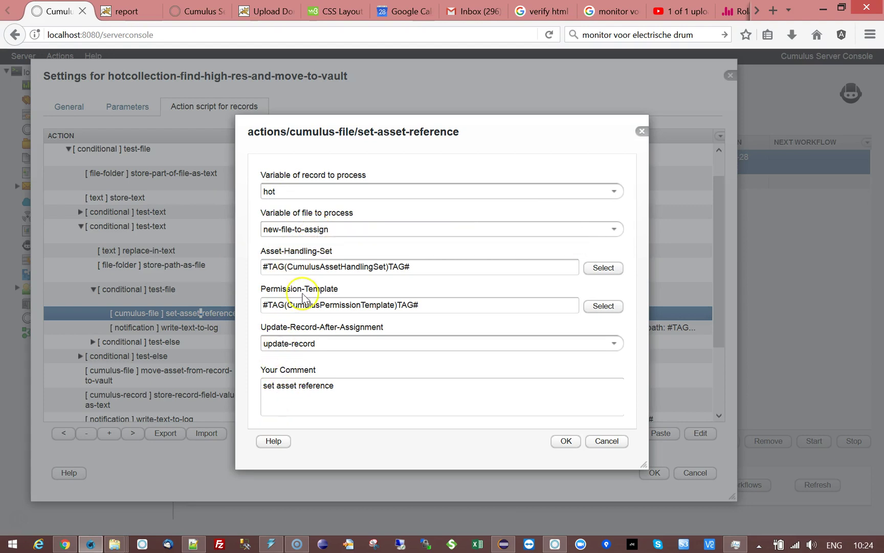
{"action": "double_click", "coordinate": [323, 266]}
{"action": "double_click", "coordinate": [338, 306]}
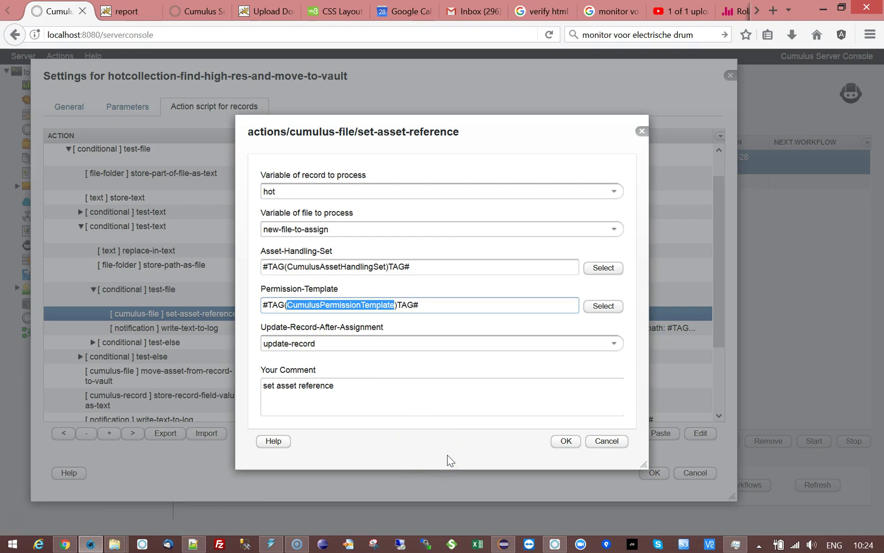
{"action": "left_click", "coordinate": [620, 444]}
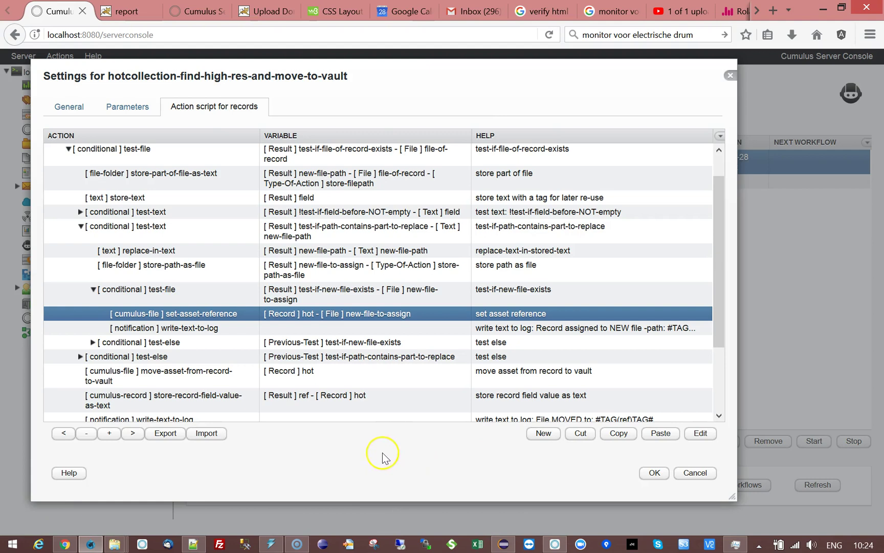
Inspect the log text written after set-asset-reference, and collapse the test-if-path-contains-part-to-replace branch
{"action": "double_click", "coordinate": [190, 330]}
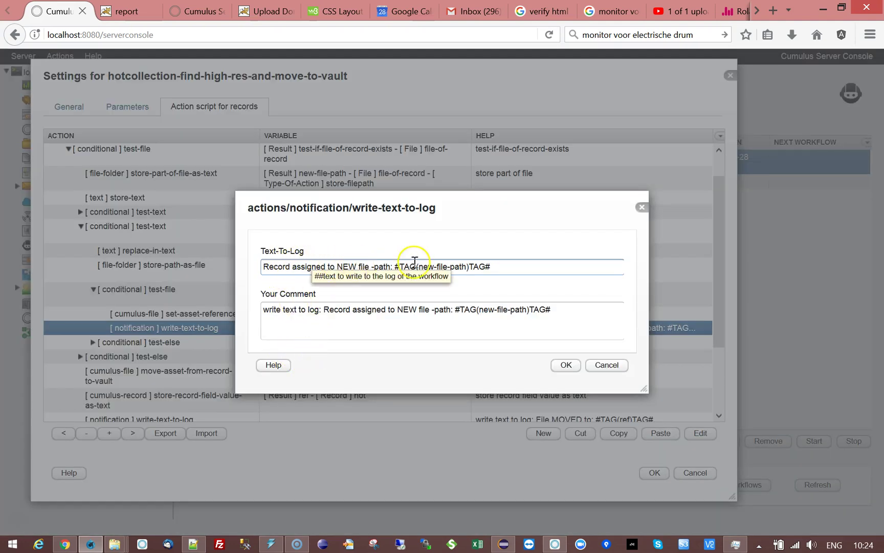
{"action": "left_click", "coordinate": [570, 365]}
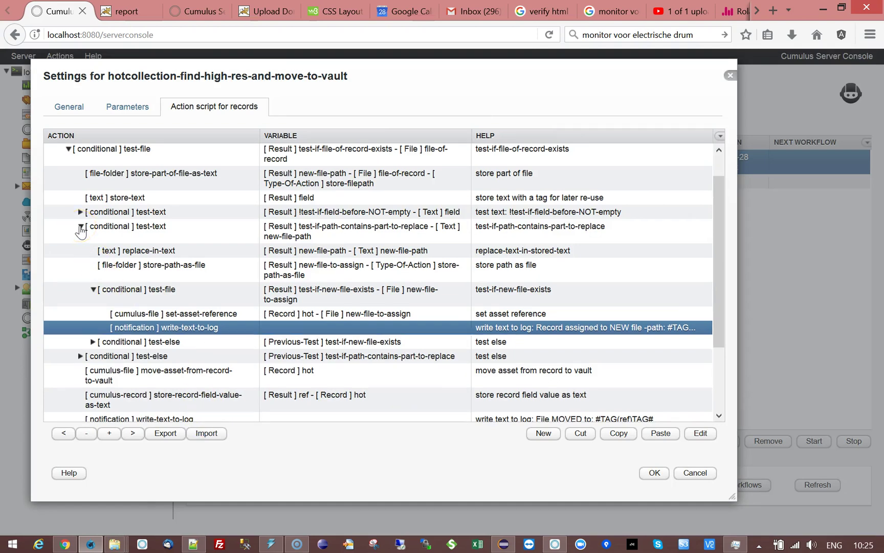
{"action": "left_click", "coordinate": [81, 226]}
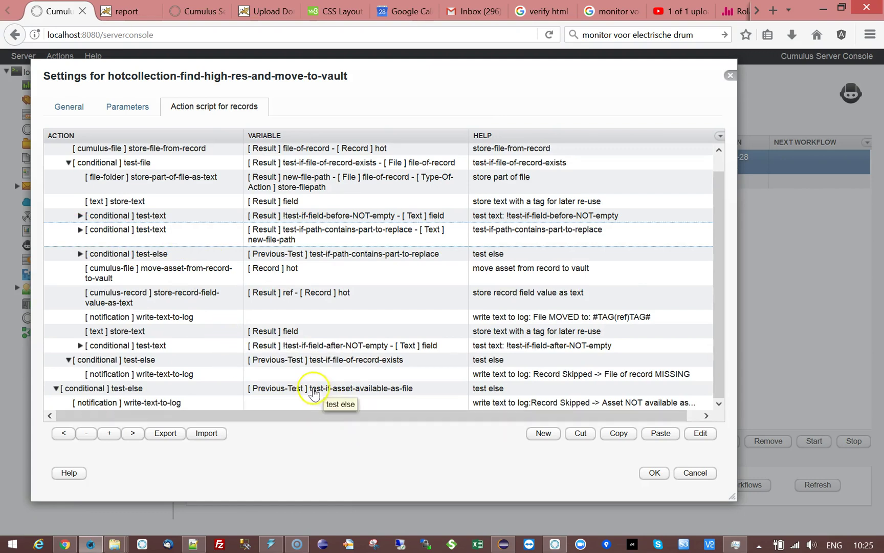
Inspect the move-asset-from-record-to-vault action's Asset-Handling-Set and Vault-Folder-Name settings, and close it without changes
{"action": "left_click", "coordinate": [148, 286]}
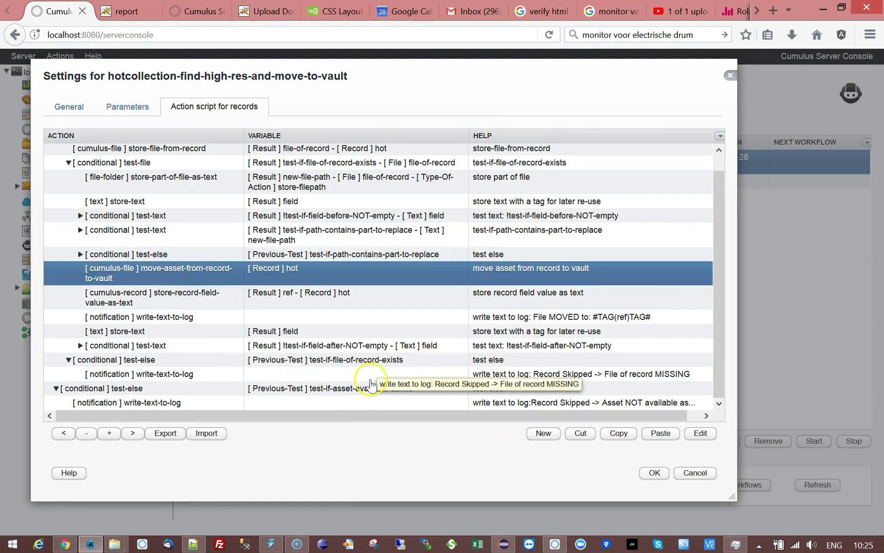
{"action": "double_click", "coordinate": [207, 279]}
{"action": "double_click", "coordinate": [337, 305]}
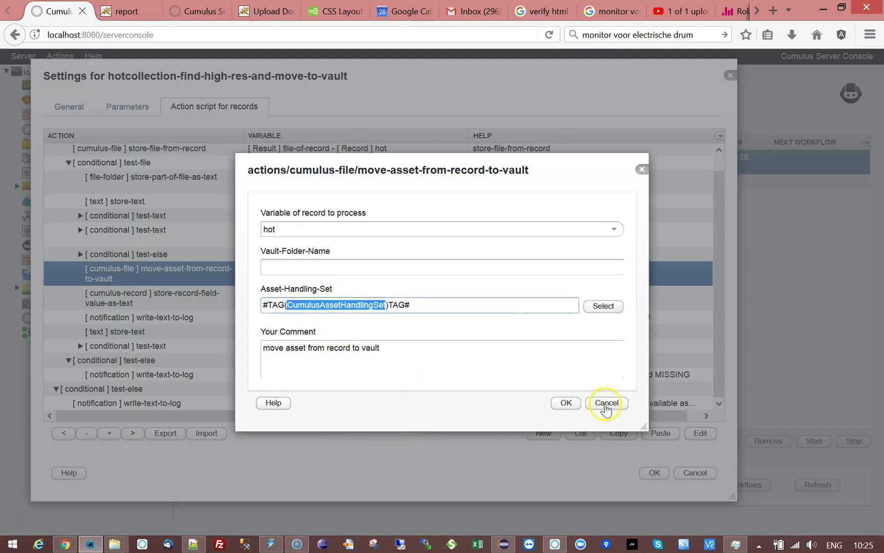
{"action": "left_click", "coordinate": [295, 268]}
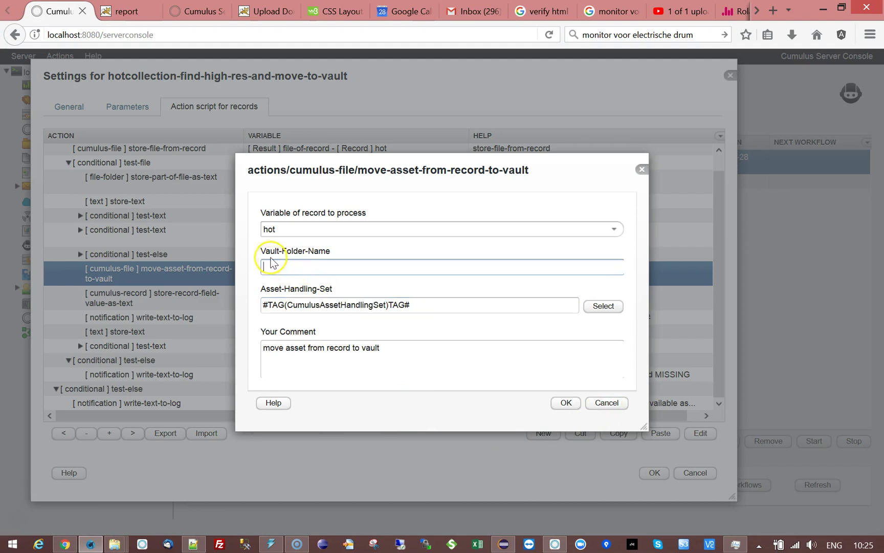
{"action": "left_click", "coordinate": [607, 404]}
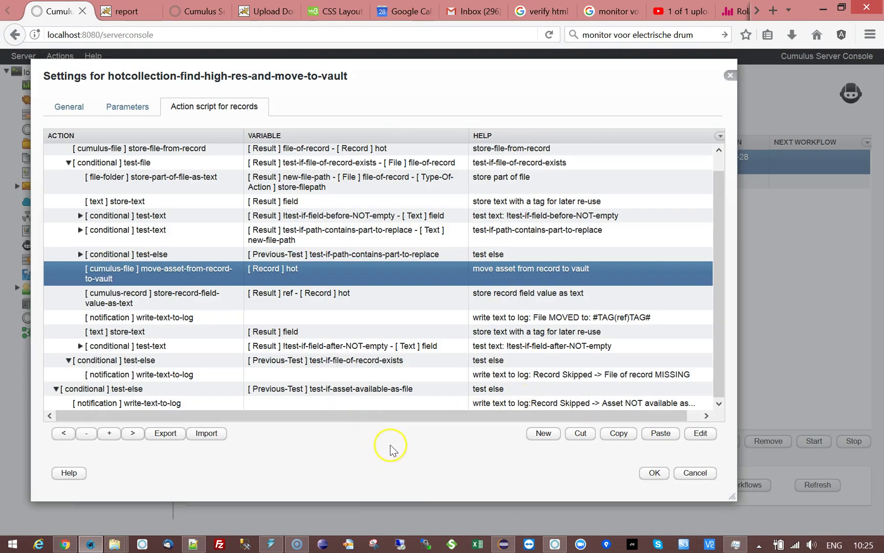
Inspect the log text that follows the vault move and the settings of the store-record-field-value-as-text action that supplies its ref tag
{"action": "left_click", "coordinate": [181, 317]}
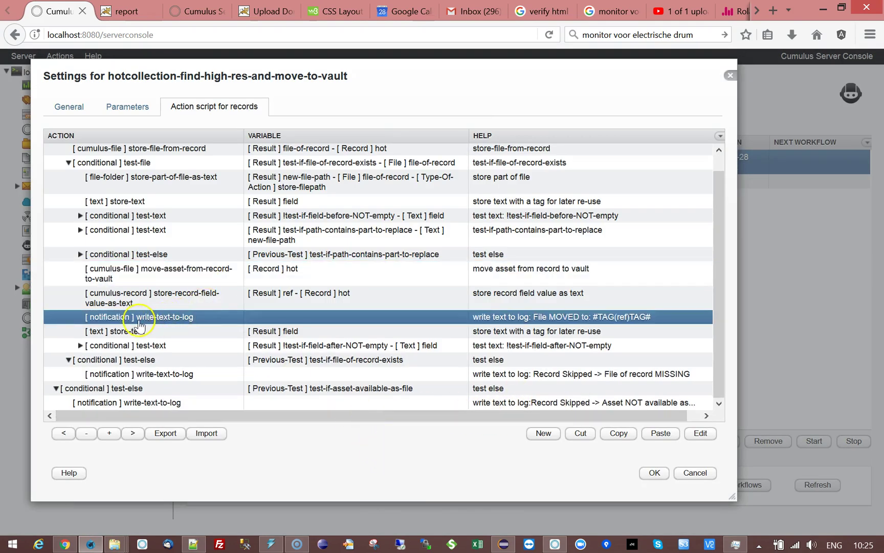
{"action": "double_click", "coordinate": [172, 323]}
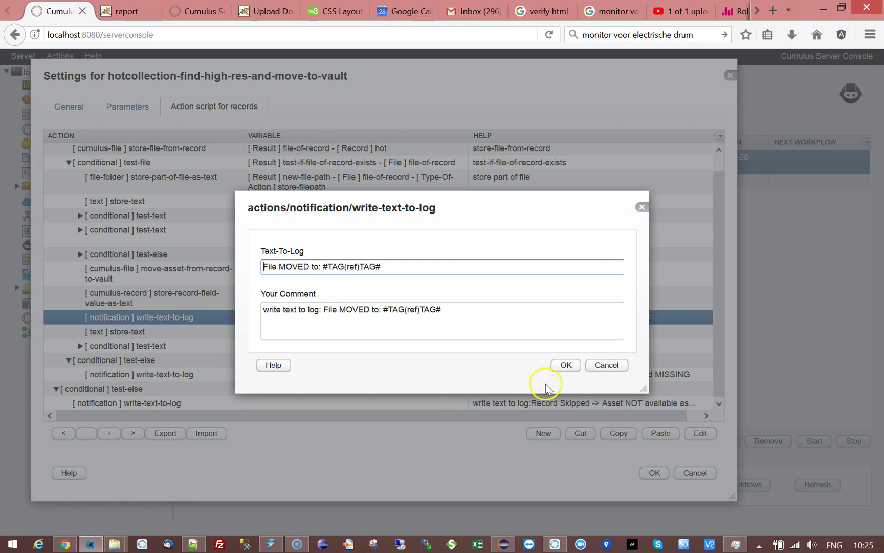
{"action": "left_click", "coordinate": [607, 365]}
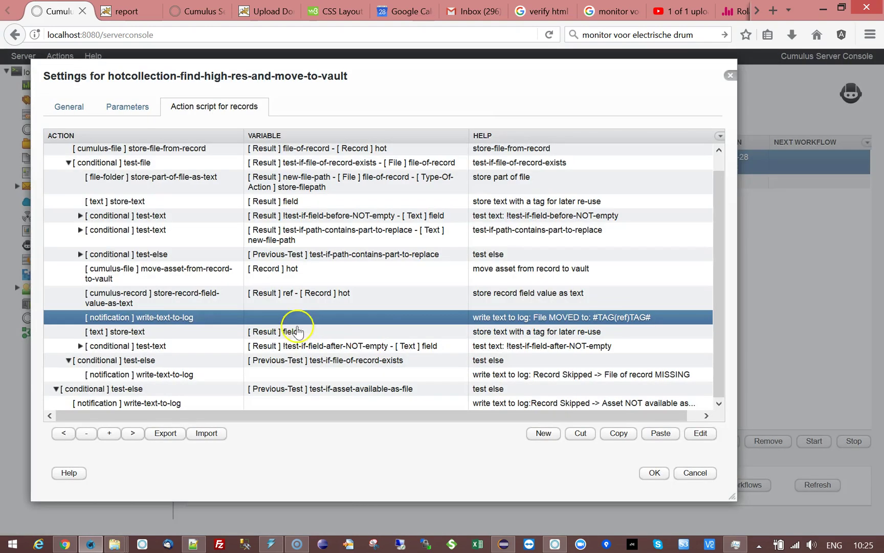
{"action": "left_click", "coordinate": [292, 298]}
{"action": "double_click", "coordinate": [292, 298]}
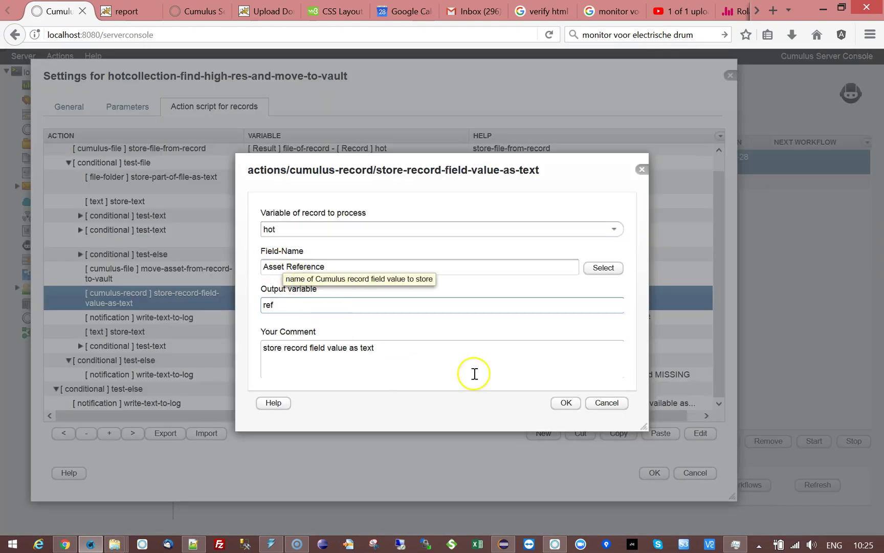
{"action": "left_click", "coordinate": [610, 408]}
{"action": "left_click", "coordinate": [190, 317]}
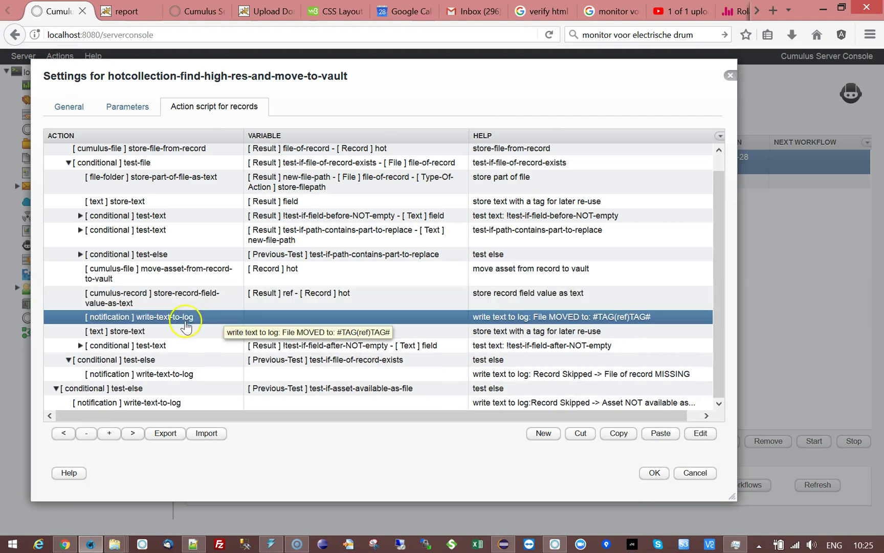
Inspect the store-text action below the vault move, check the Record Fields To Set After parameter, and return to the action script
{"action": "left_click", "coordinate": [132, 336]}
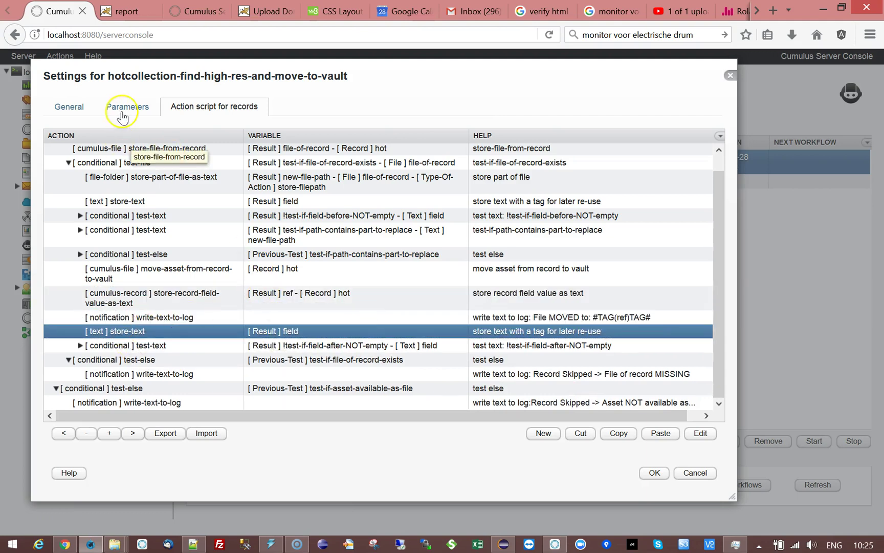
{"action": "double_click", "coordinate": [289, 330]}
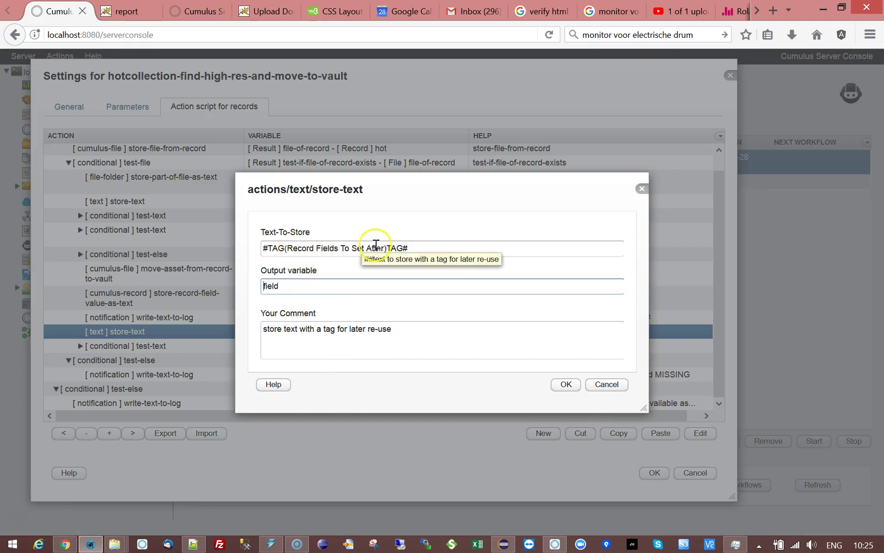
{"action": "left_click", "coordinate": [607, 384]}
{"action": "left_click", "coordinate": [135, 107]}
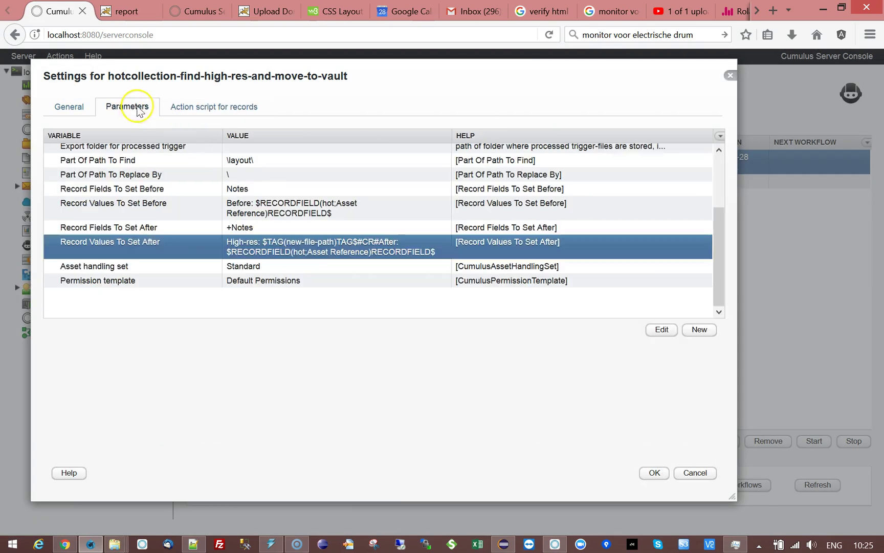
{"action": "left_click", "coordinate": [128, 227]}
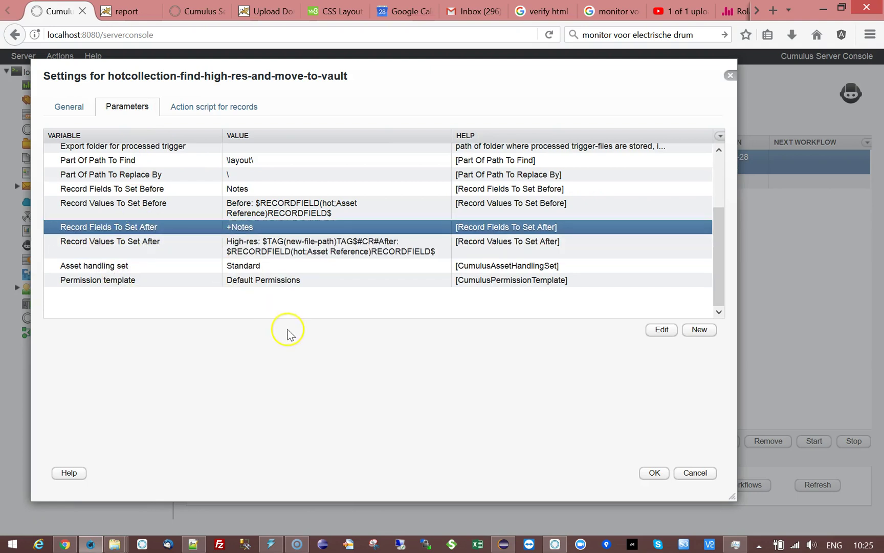
{"action": "left_click", "coordinate": [204, 108]}
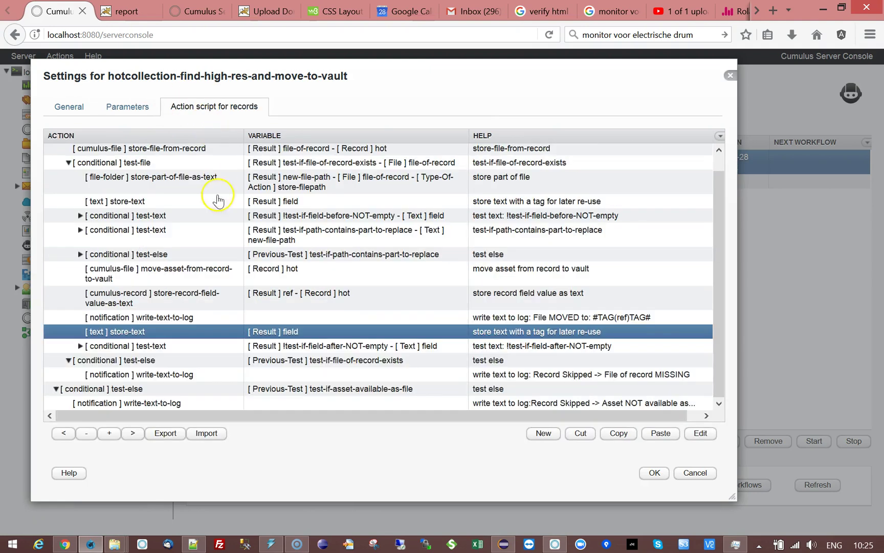
Inspect the set-record-field-text-value settings inside the !test-if-field-after-NOT-empty branch, close them without changes, and collapse the branch
{"action": "left_click", "coordinate": [136, 348]}
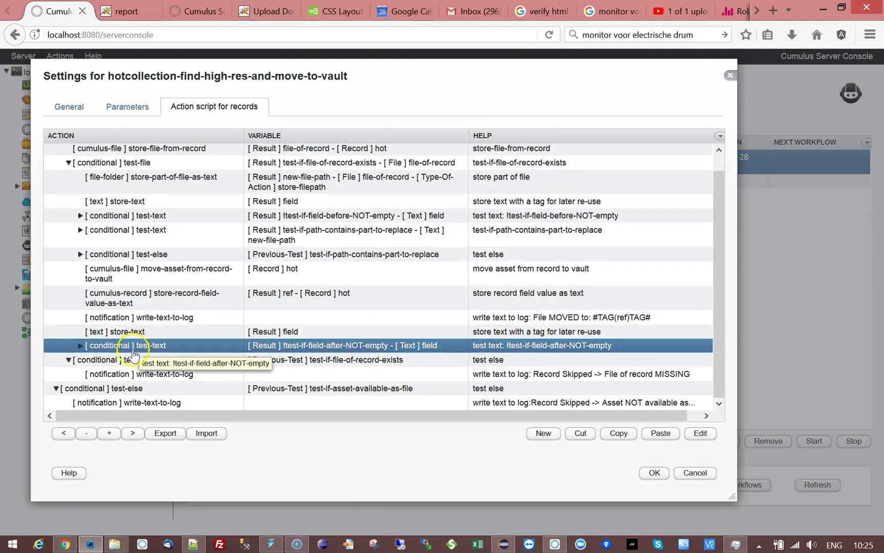
{"action": "left_click", "coordinate": [80, 347]}
{"action": "double_click", "coordinate": [157, 367]}
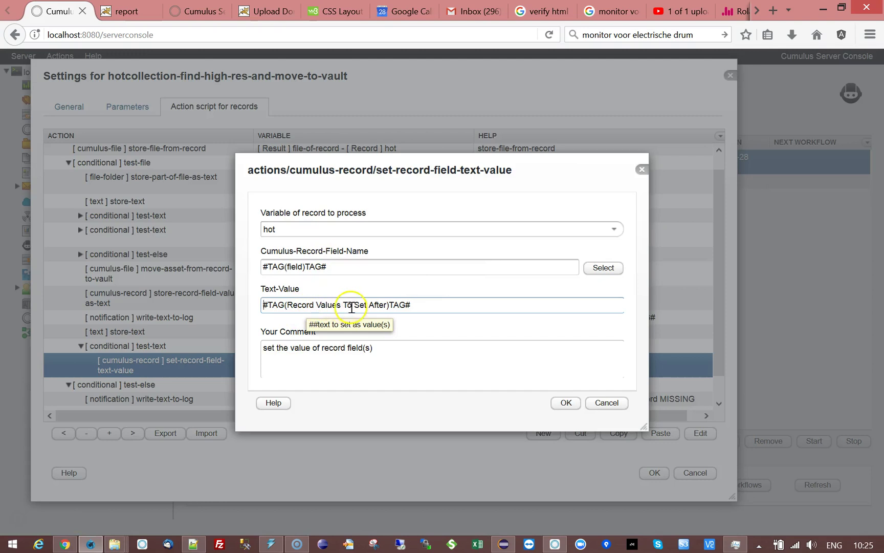
{"action": "left_click", "coordinate": [612, 407]}
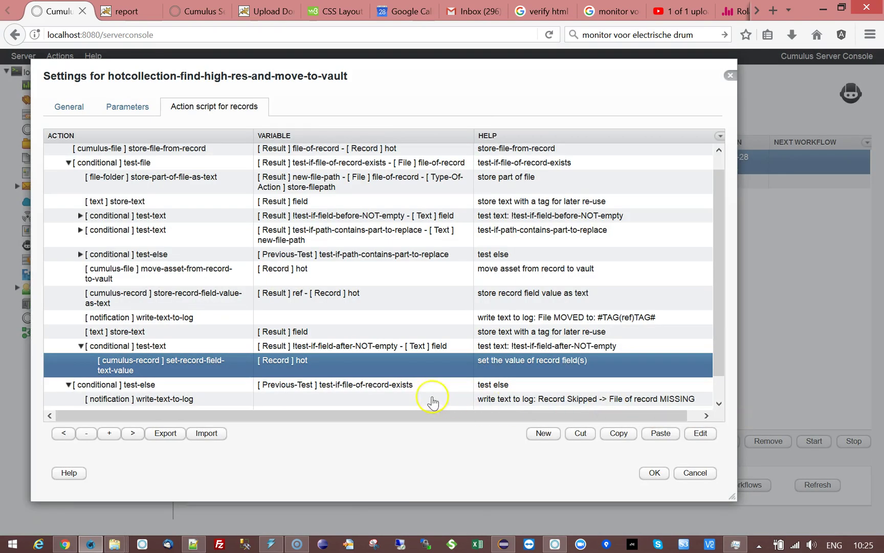
{"action": "scroll", "coordinate": [715, 253], "scroll_direction": "down", "scroll_amount": 1}
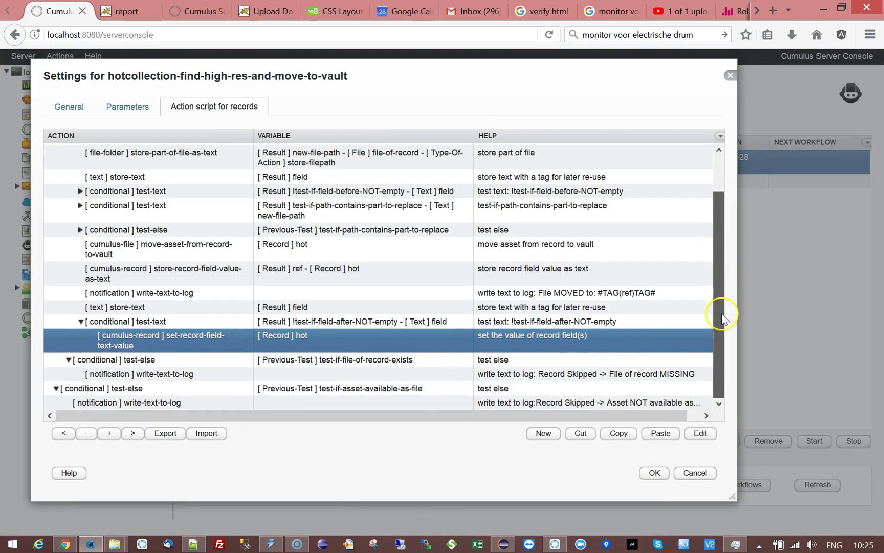
{"action": "left_click", "coordinate": [81, 321]}
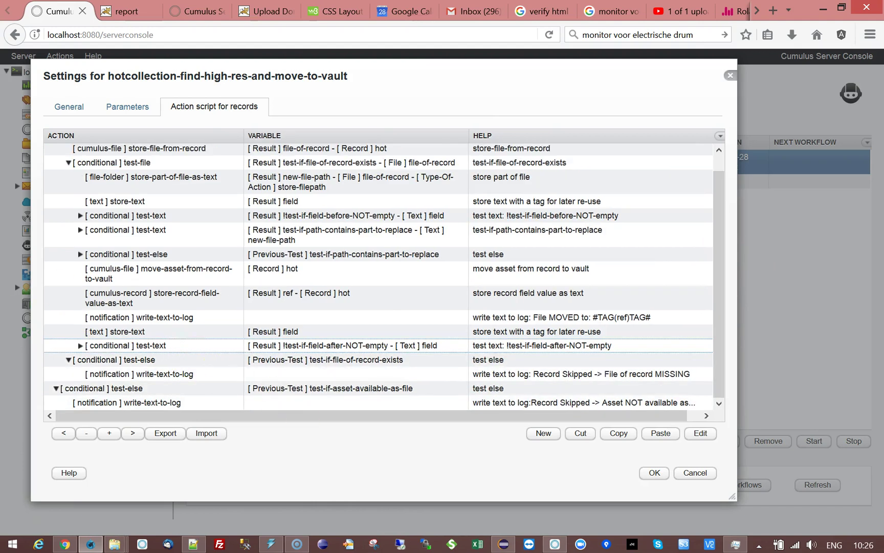
Collapse the remaining test-file, test-record and test-else branches of the action script, and close the workflow settings without saving
{"action": "left_click", "coordinate": [77, 169]}
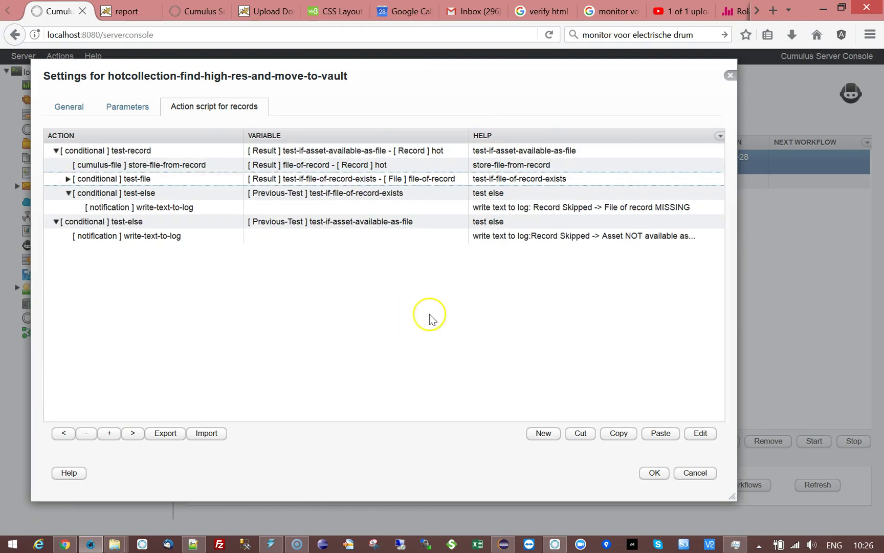
{"action": "left_click", "coordinate": [67, 194]}
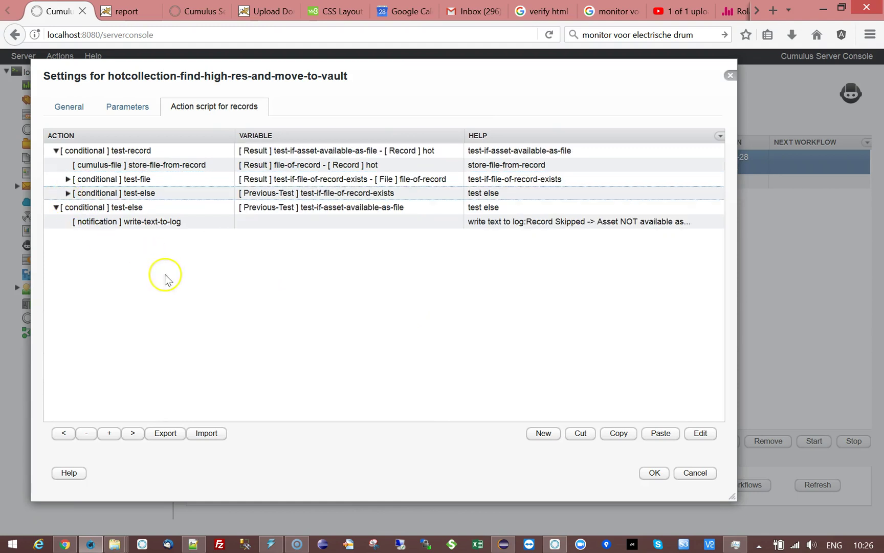
{"action": "left_click", "coordinate": [56, 209]}
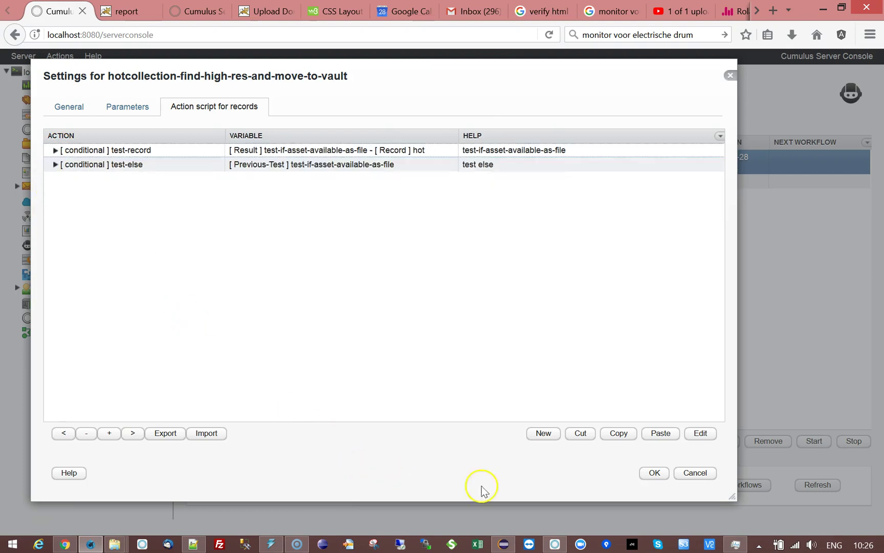
{"action": "left_click", "coordinate": [694, 472]}
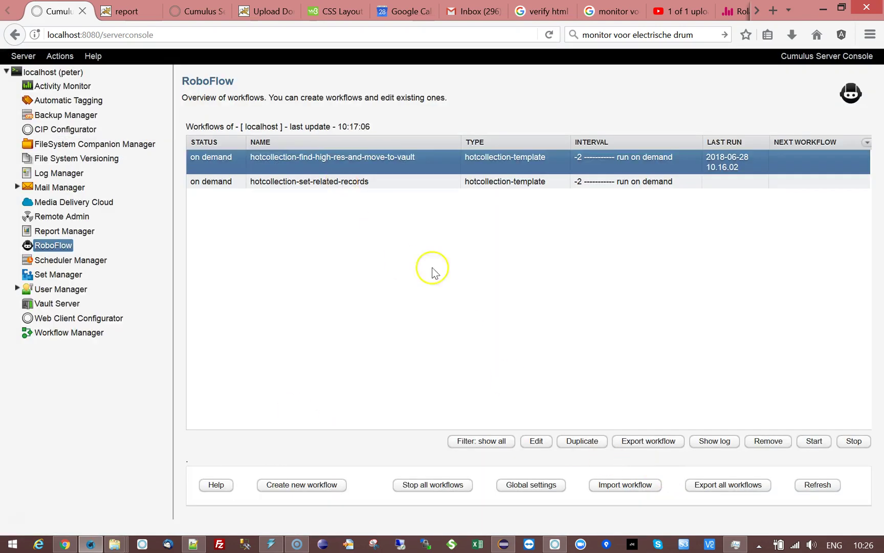
Open the log of hotcollection-find-high-res-and-move-to-vault and examine the file name and path logged for test-not-layout-smiley.jpg
{"action": "left_click", "coordinate": [726, 447]}
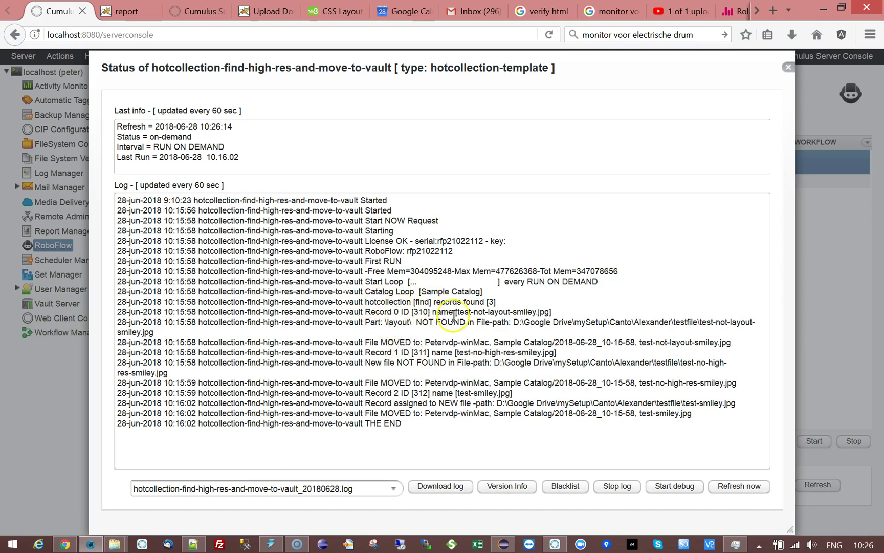
{"action": "left_click_drag", "start_coordinate": [457, 311], "coordinate": [552, 312]}
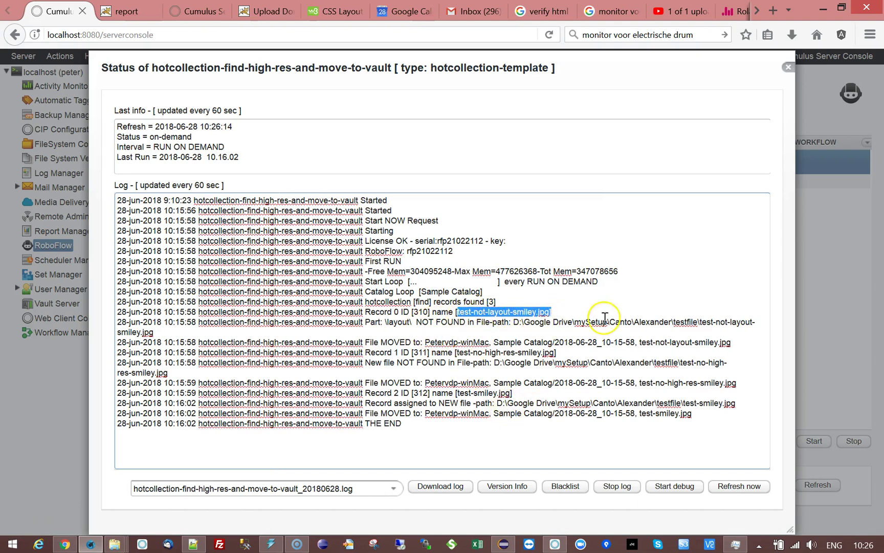
{"action": "double_click", "coordinate": [686, 321]}
{"action": "left_click_drag", "start_coordinate": [691, 322], "coordinate": [710, 322]}
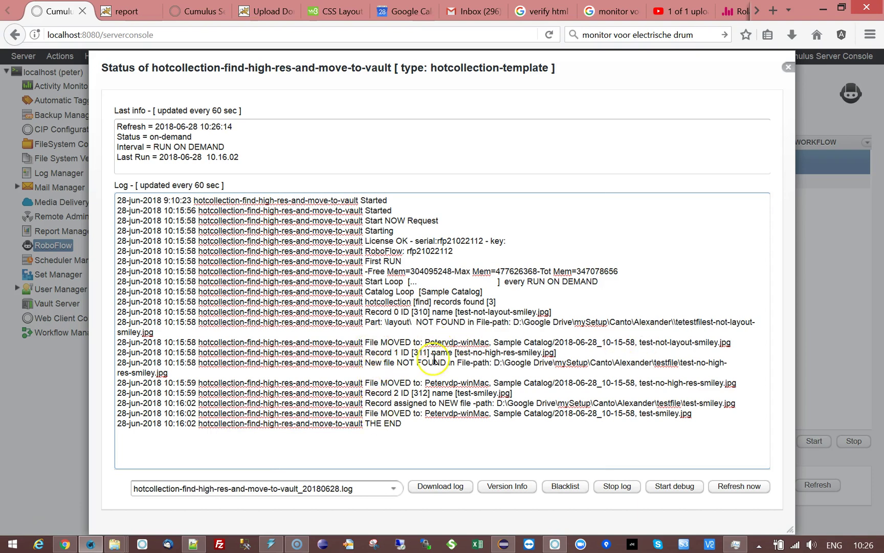
Examine the log entries for test-no-high-res-smiley.jpg, including the new file path and the vault move
{"action": "left_click_drag", "start_coordinate": [459, 352], "coordinate": [521, 352]}
{"action": "left_click", "coordinate": [499, 365]}
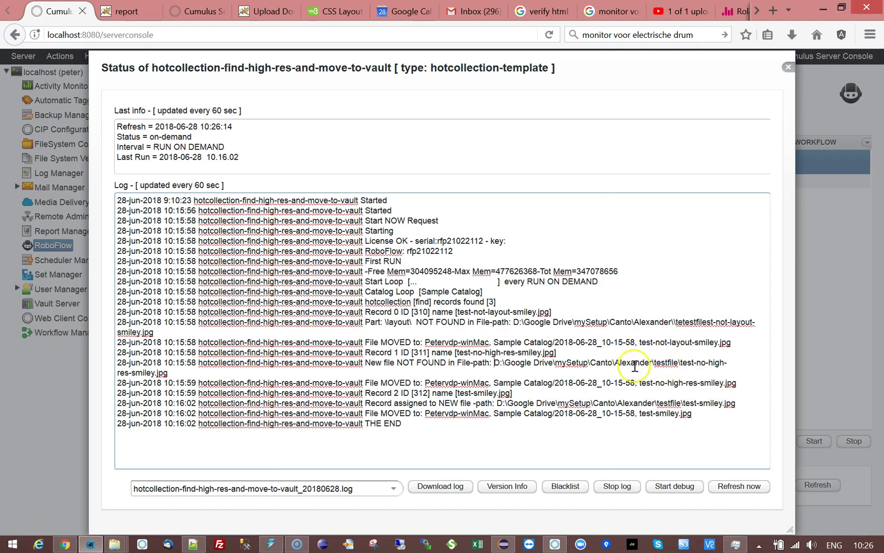
{"action": "left_click_drag", "start_coordinate": [622, 363], "coordinate": [694, 363]}
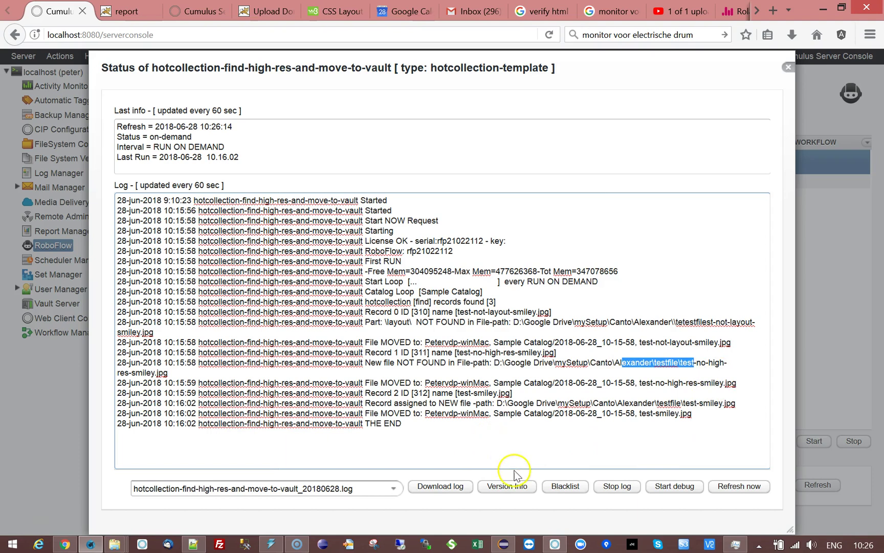
{"action": "left_click_drag", "start_coordinate": [366, 382], "coordinate": [638, 381]}
{"action": "left_click", "coordinate": [638, 381]}
Examine the log entries for test-smiley.jpg, including the newly assigned file path and the vault move, and close the log
{"action": "double_click", "coordinate": [465, 392]}
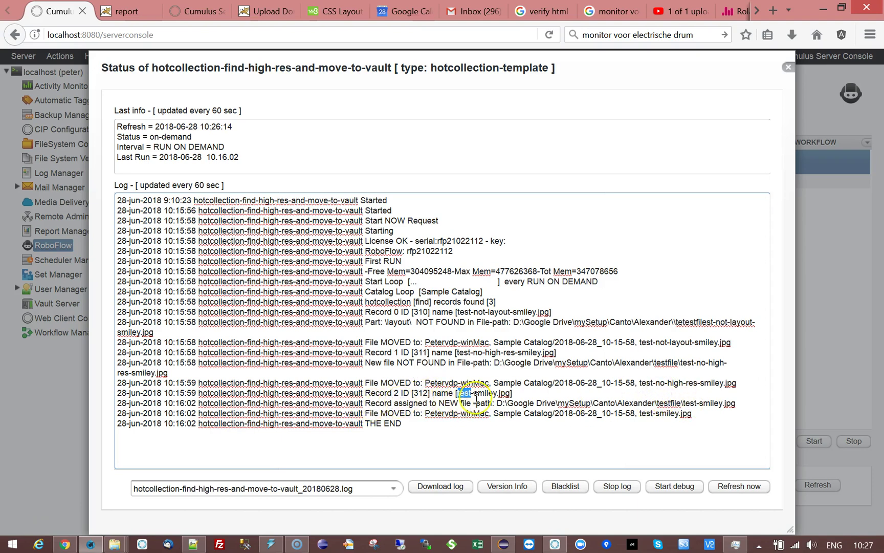
{"action": "left_click_drag", "start_coordinate": [629, 401], "coordinate": [707, 400]}
{"action": "left_click_drag", "start_coordinate": [430, 413], "coordinate": [649, 416]}
{"action": "left_click", "coordinate": [649, 416]}
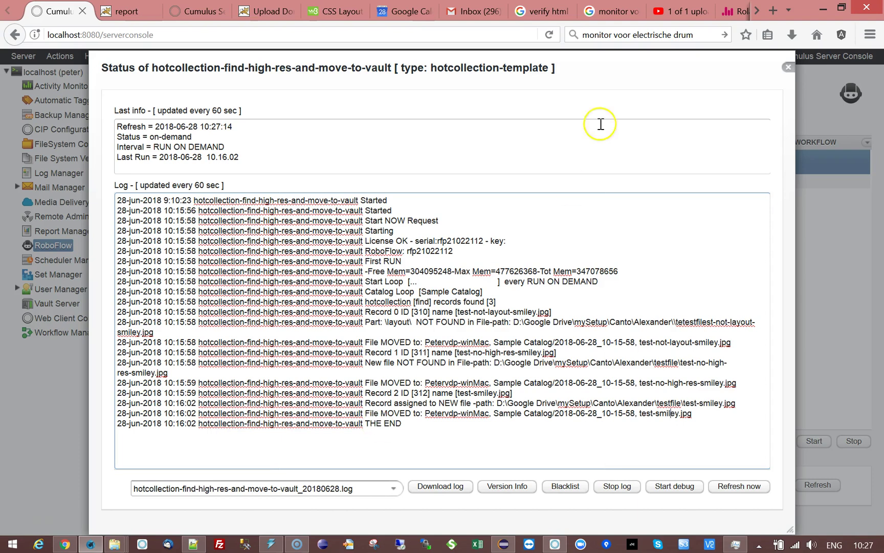
{"action": "left_click", "coordinate": [789, 68]}
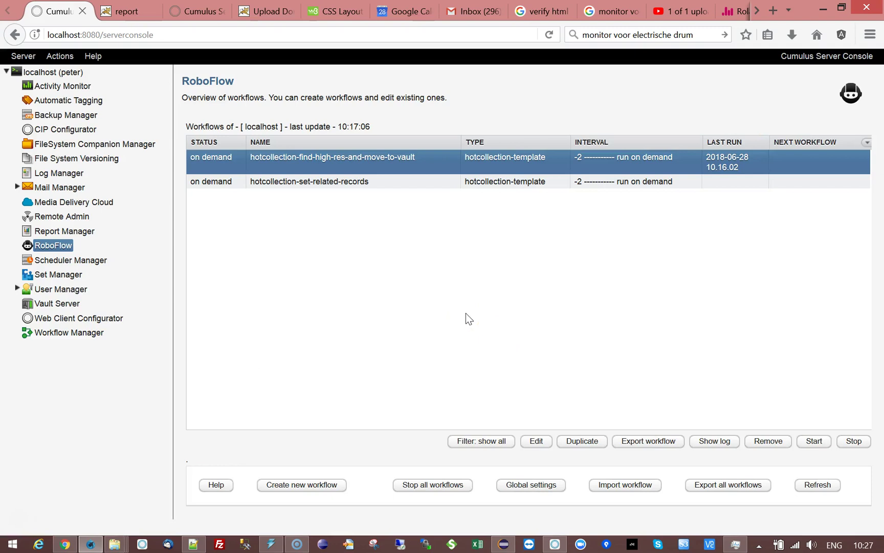
{"action": "left_click", "coordinate": [485, 298]}
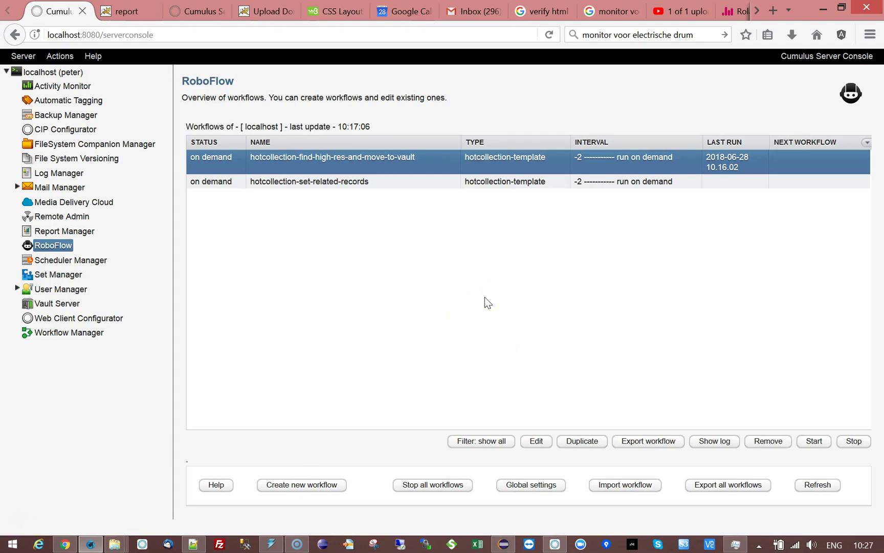